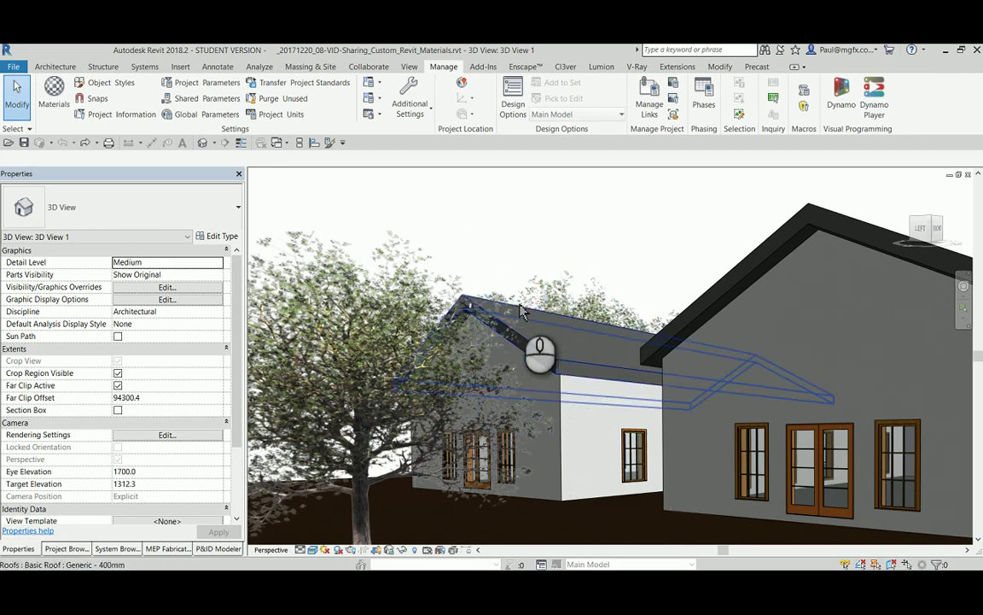
Step: Duplicate the rear roof's Generic - 400mm type as Tin Roof and open its structure layers
{"action": "left_click", "coordinate": [583, 367]}
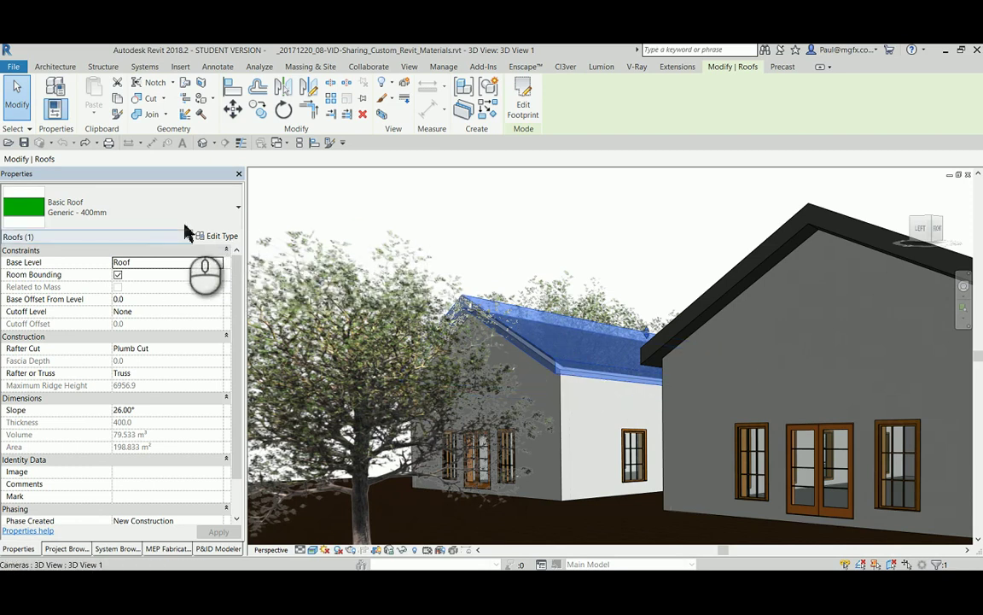
{"action": "left_click", "coordinate": [220, 236]}
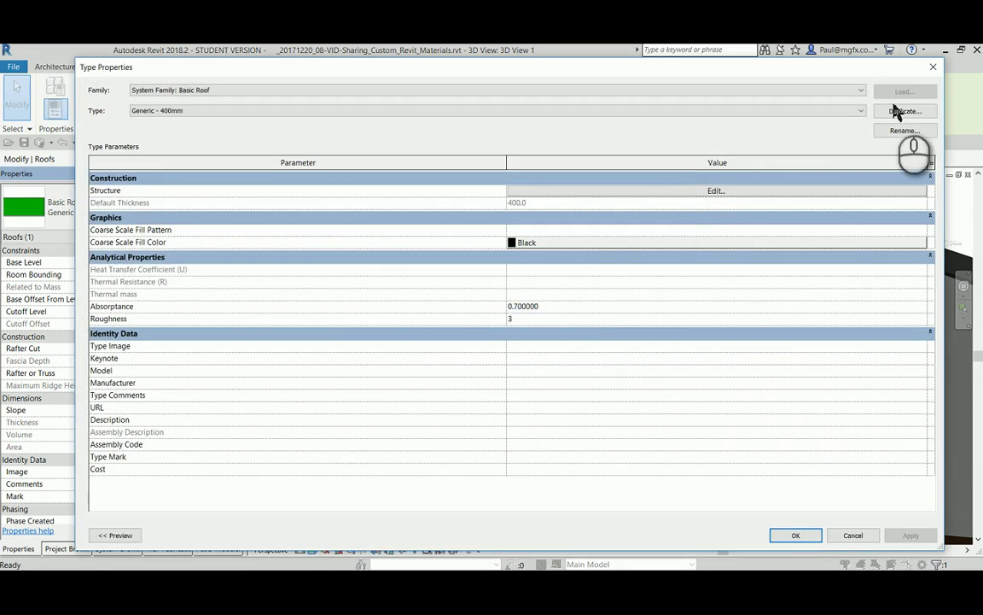
{"action": "left_click", "coordinate": [896, 111]}
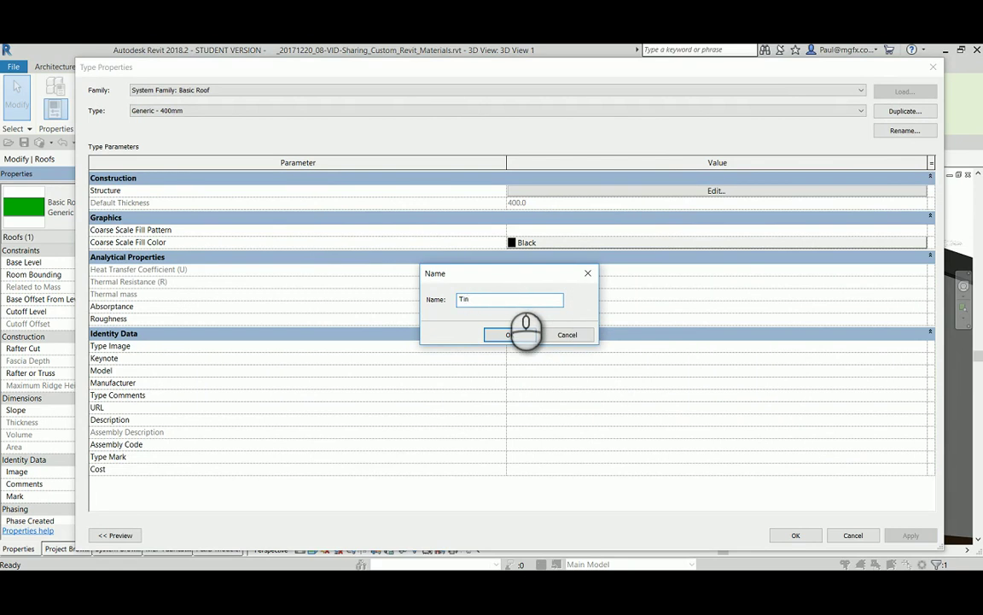
{"action": "left_click", "coordinate": [522, 334]}
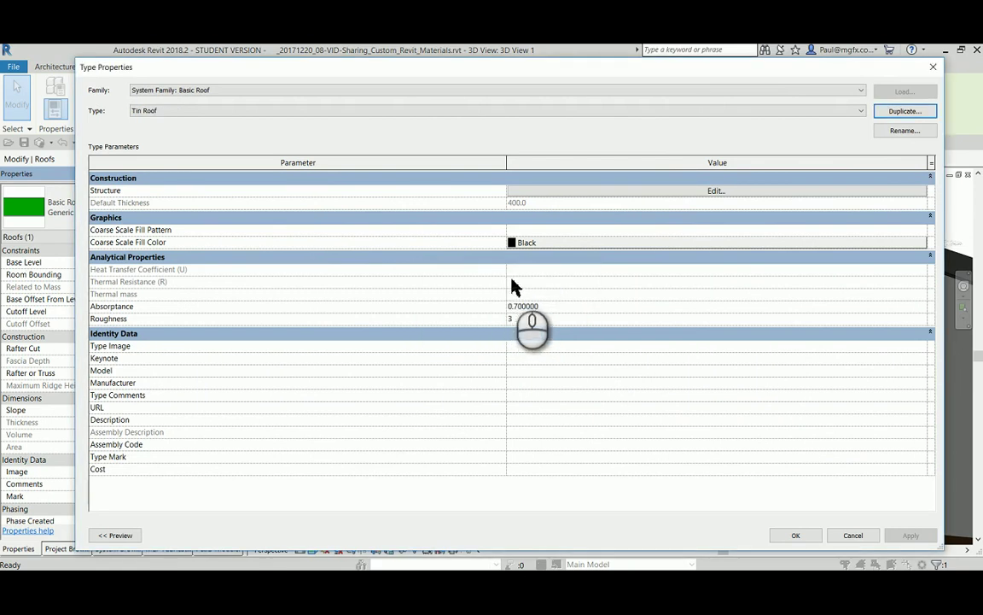
{"action": "left_click", "coordinate": [625, 192]}
Step: Set the structure layer thickness to 25 and browse for its material
{"action": "left_click", "coordinate": [545, 189]}
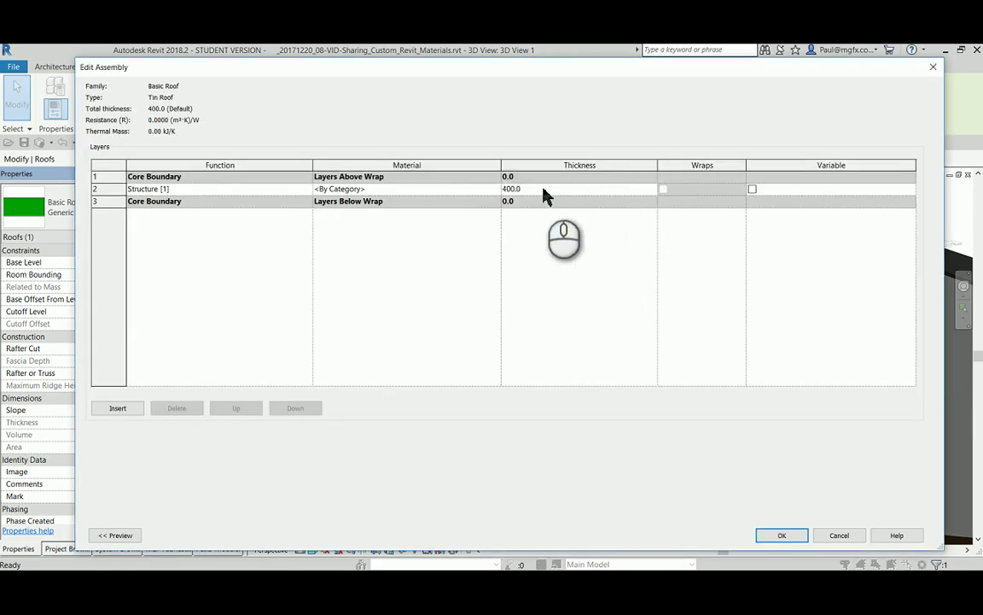
{"action": "left_click", "coordinate": [437, 188]}
{"action": "left_click", "coordinate": [496, 188]}
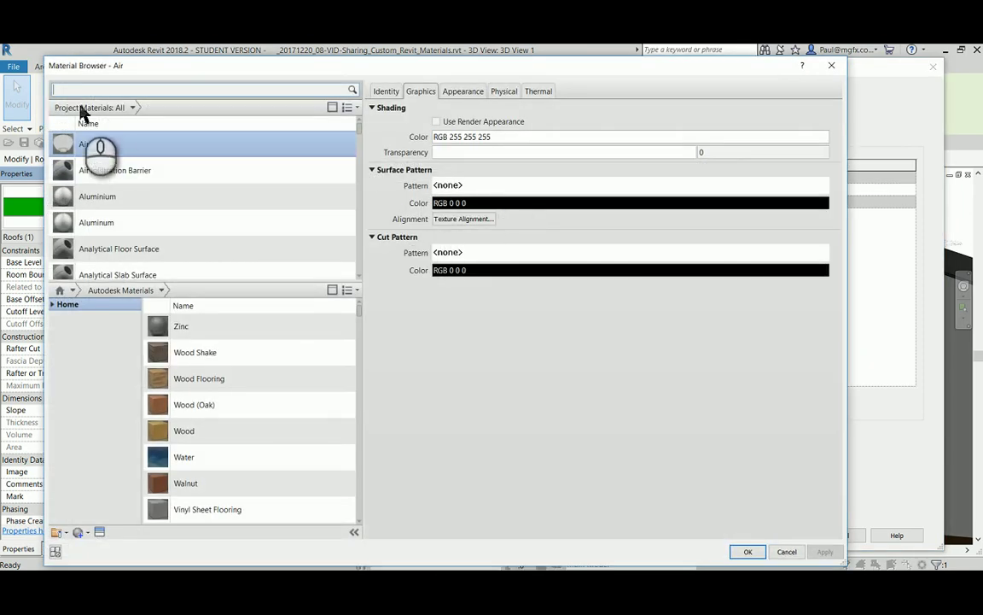
Step: Search for roofing and duplicate Roofing, Corrugated Iron as a new material named Tin Roof
{"action": "left_click", "coordinate": [93, 90]}
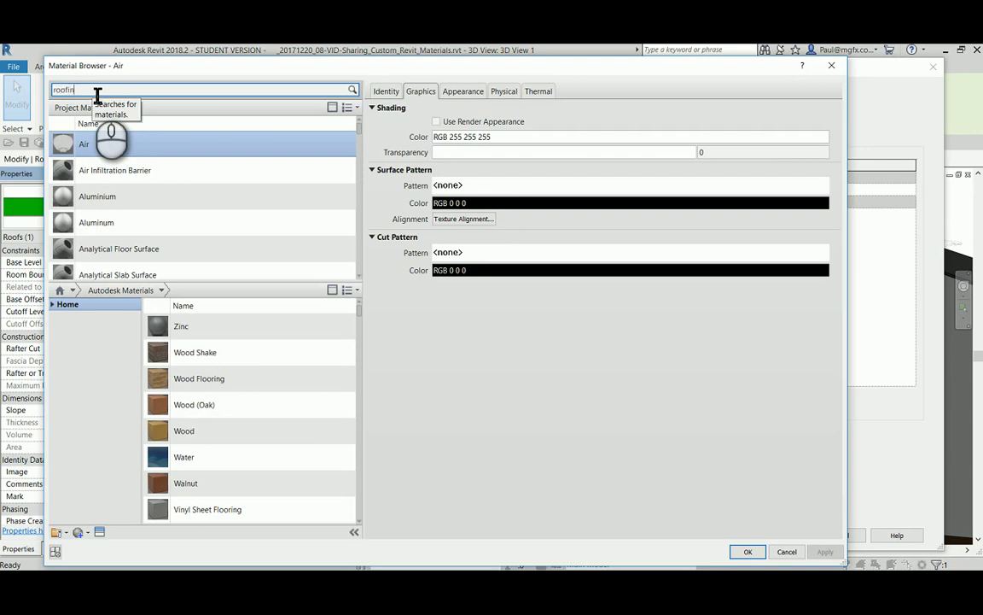
{"action": "key", "text": "Return"}
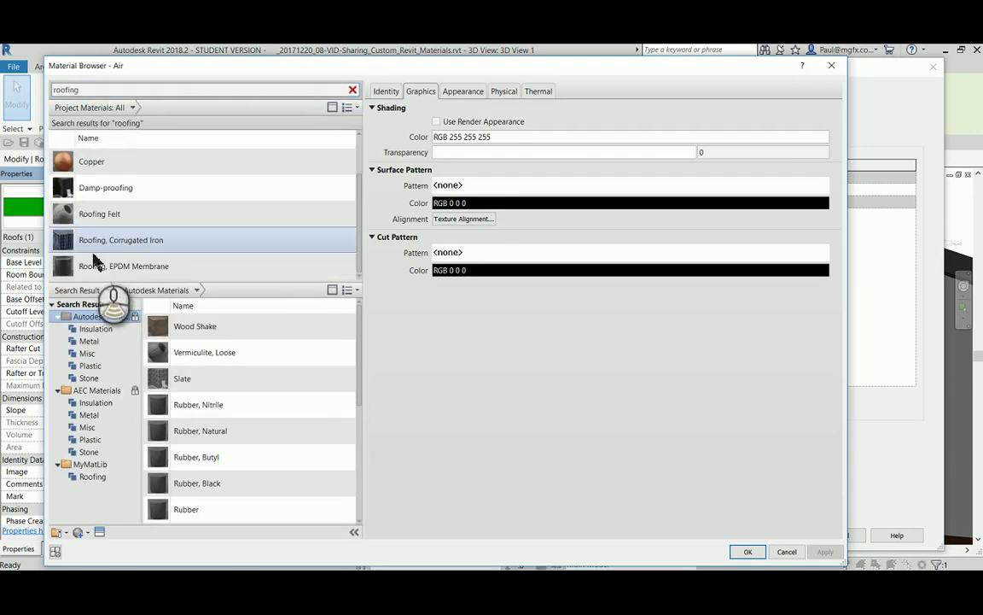
{"action": "left_click", "coordinate": [119, 242]}
{"action": "right_click", "coordinate": [125, 242]}
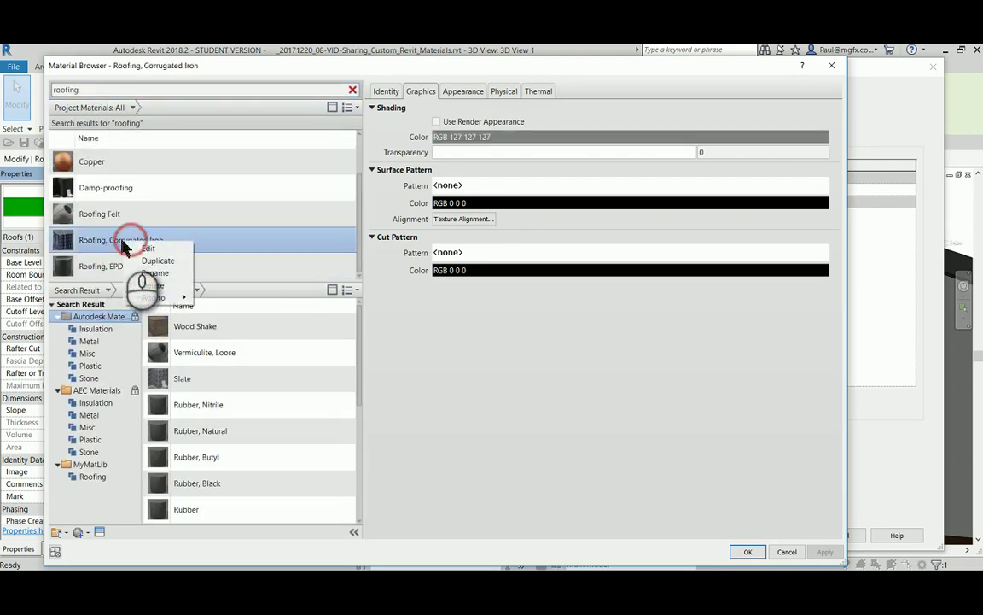
{"action": "left_click", "coordinate": [157, 260]}
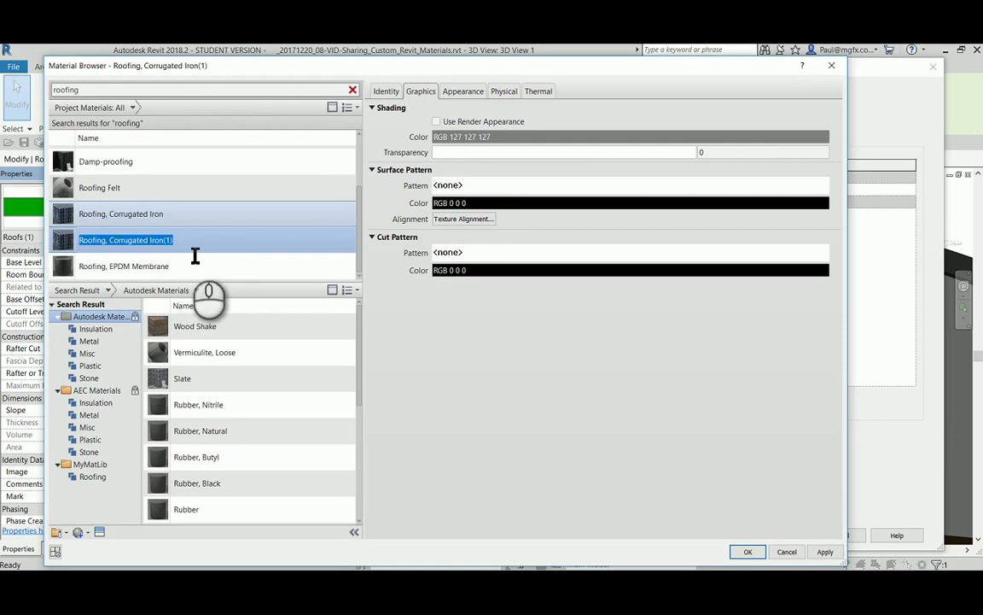
{"action": "type", "text": "Tin Roo"}
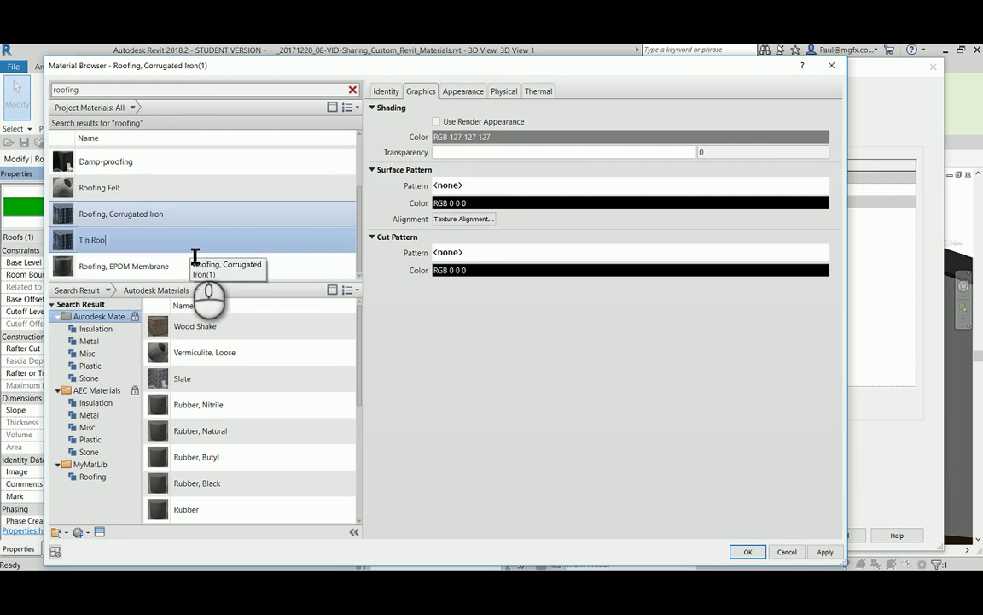
{"action": "type", "text": "f"}
{"action": "key", "text": "Return"}
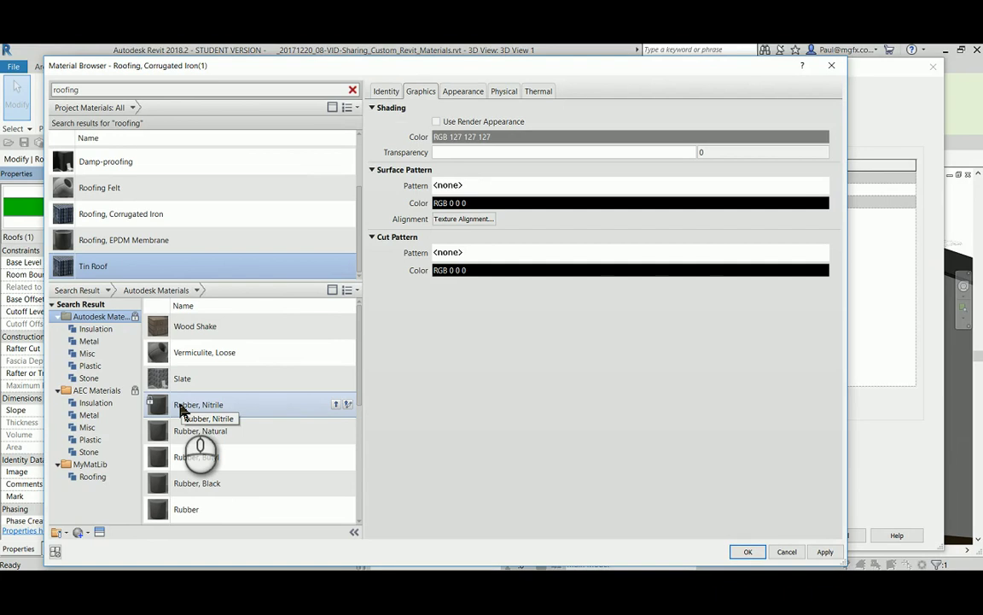
Step: Start a new material library in the project's Materials folder, ready to name it MyNewMatlib
{"action": "left_click", "coordinate": [66, 533]}
{"action": "left_click", "coordinate": [103, 533]}
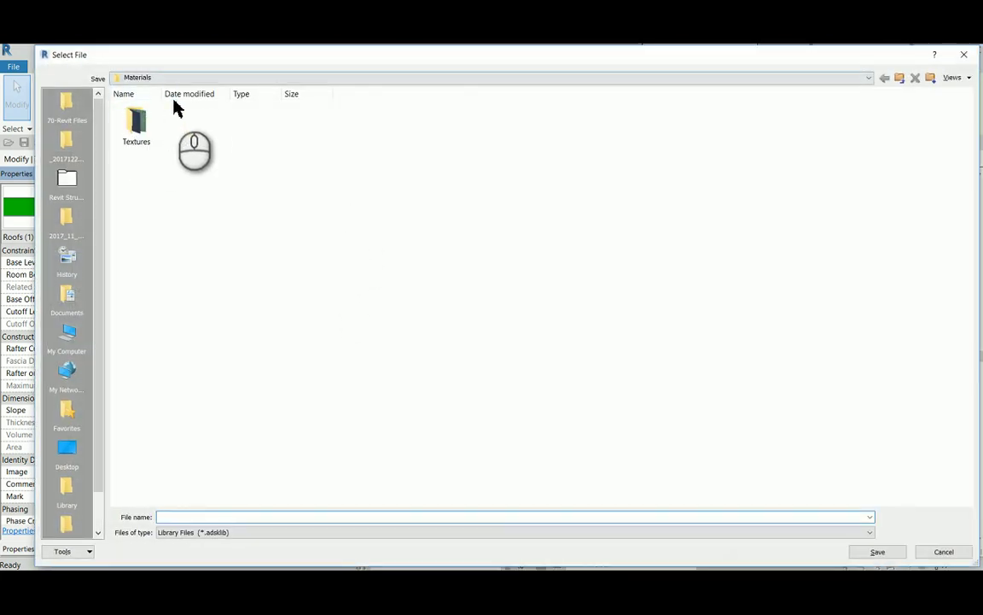
{"action": "left_click", "coordinate": [195, 78]}
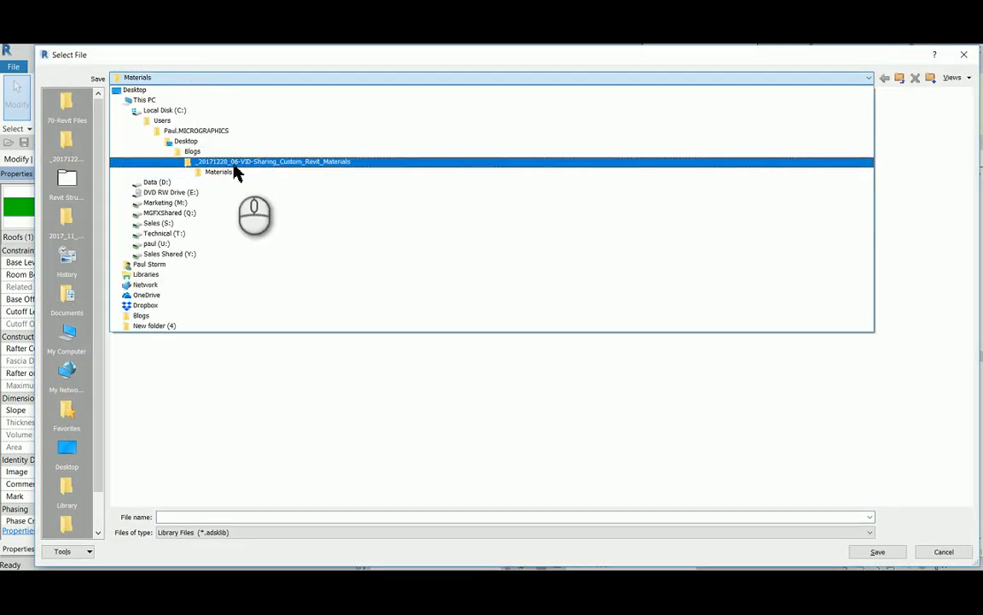
{"action": "left_click", "coordinate": [226, 173]}
{"action": "left_click", "coordinate": [215, 79]}
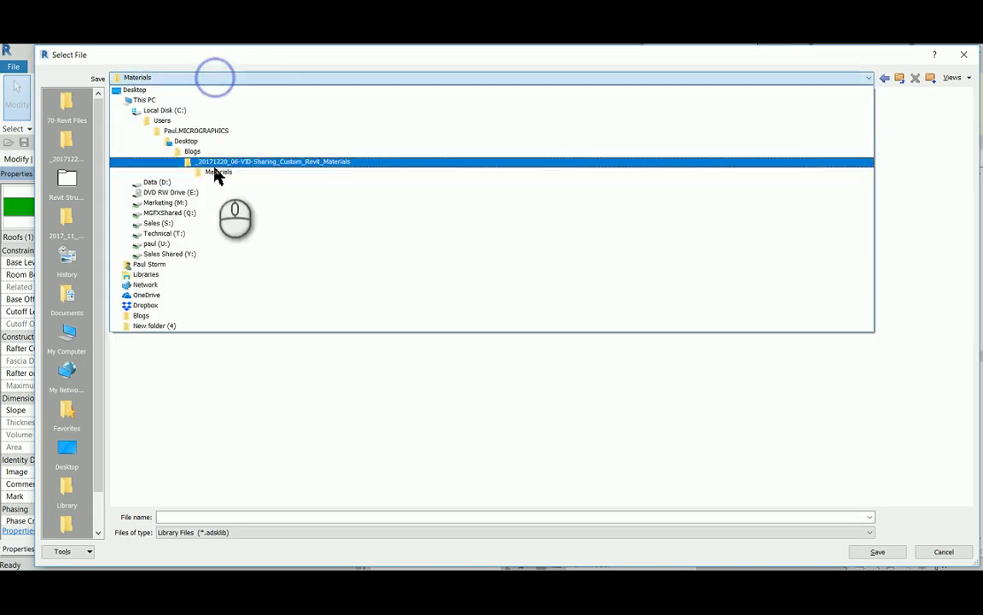
{"action": "left_click", "coordinate": [220, 161]}
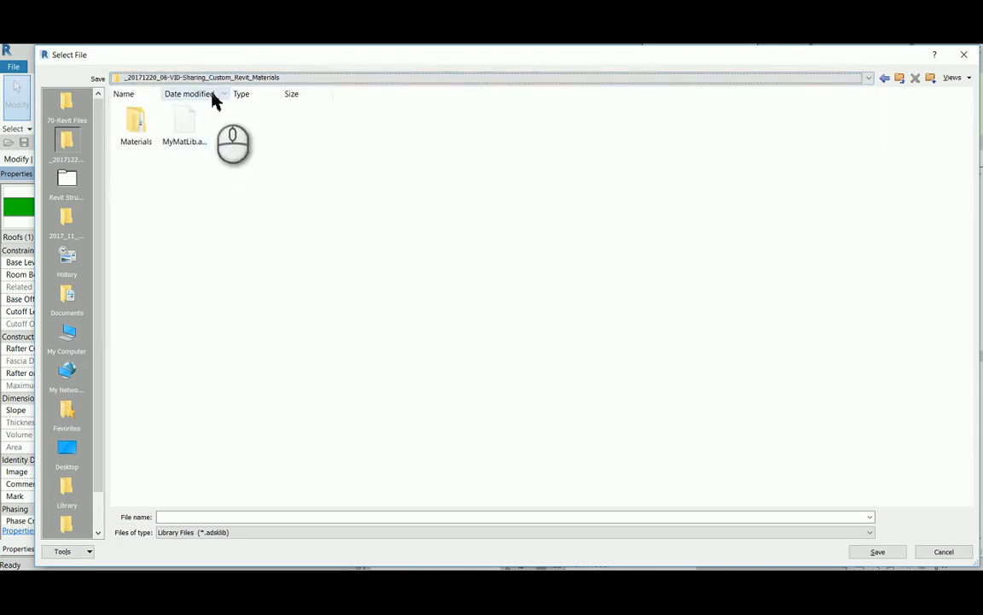
{"action": "double_click", "coordinate": [139, 121]}
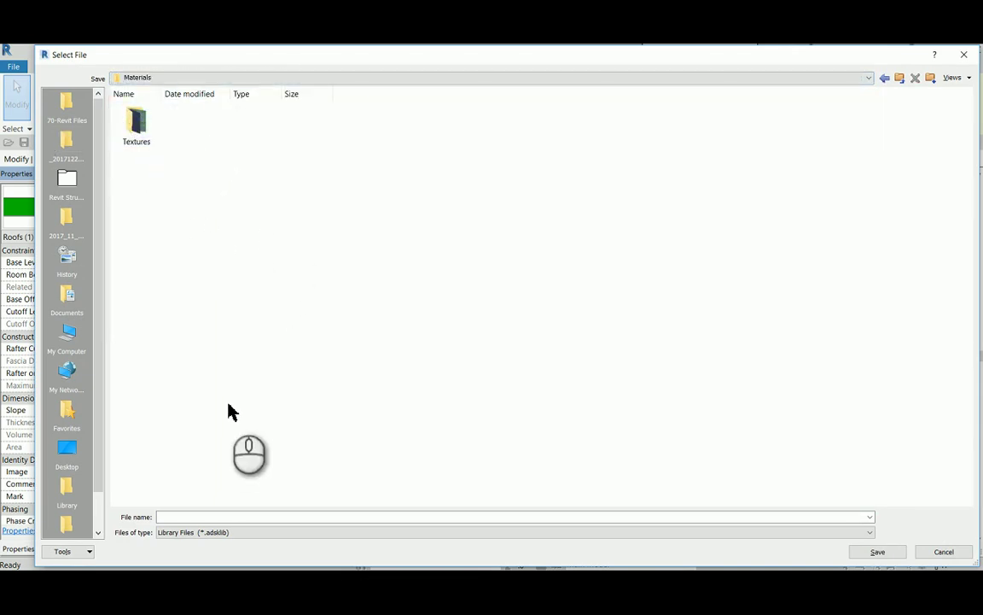
{"action": "left_click", "coordinate": [214, 518]}
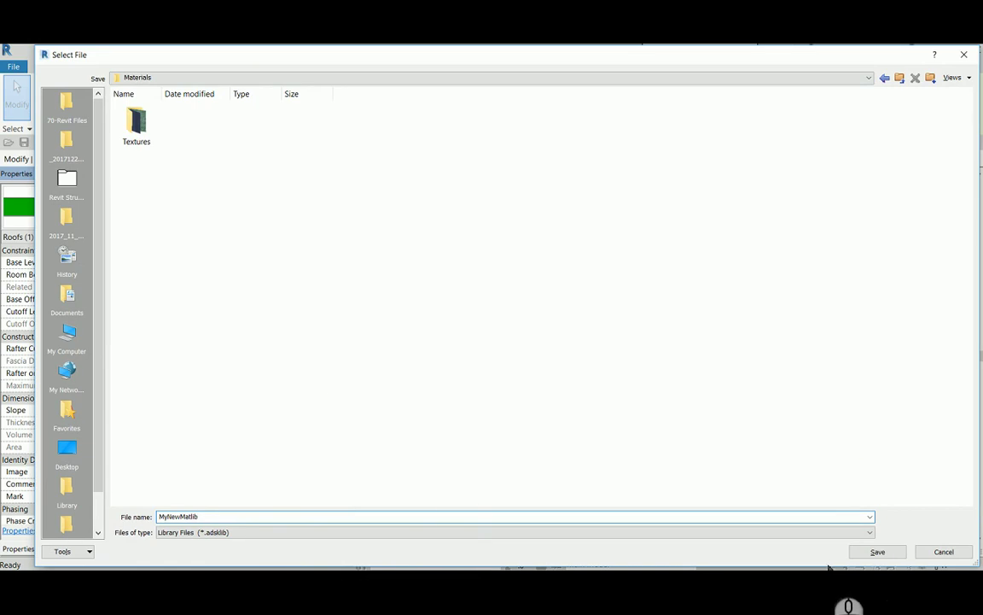
Step: Save the library as MyNewMatlib and select the Tin Roof material in the search results
{"action": "left_click", "coordinate": [876, 552]}
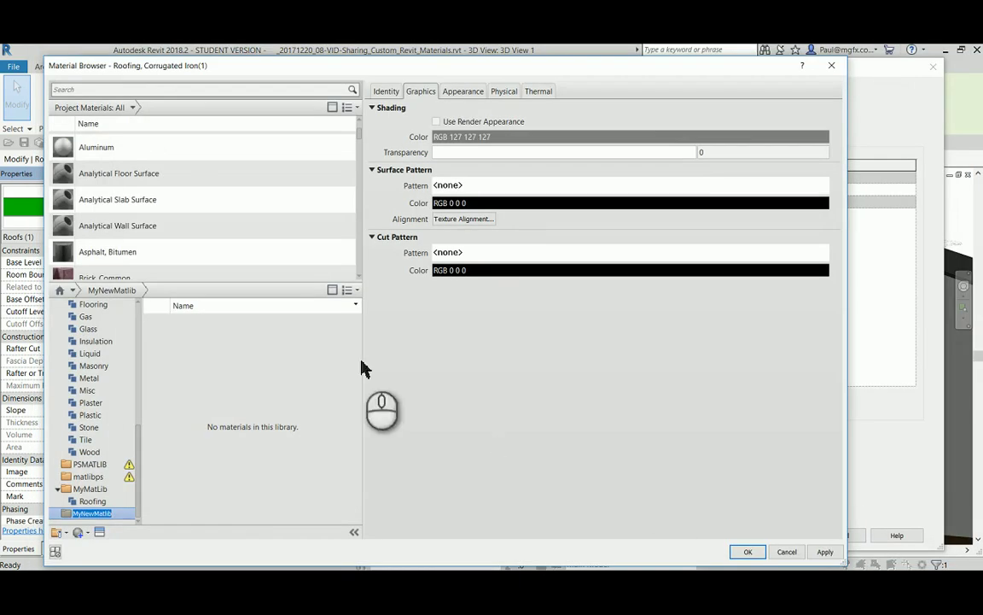
{"action": "left_click", "coordinate": [92, 91]}
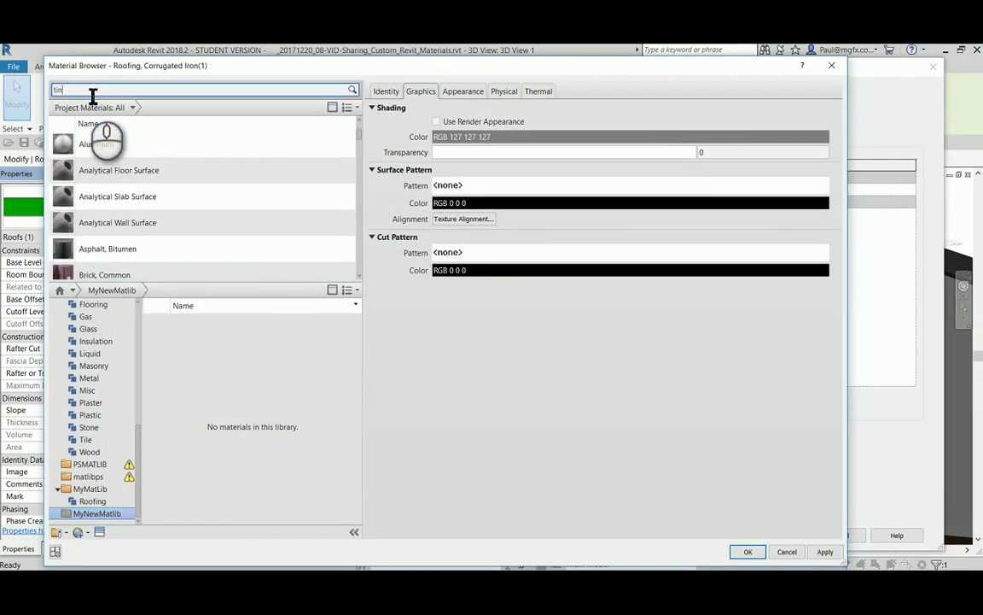
{"action": "key", "text": "Return"}
{"action": "scroll", "coordinate": [205, 214], "scroll_direction": "down", "scroll_amount": 1}
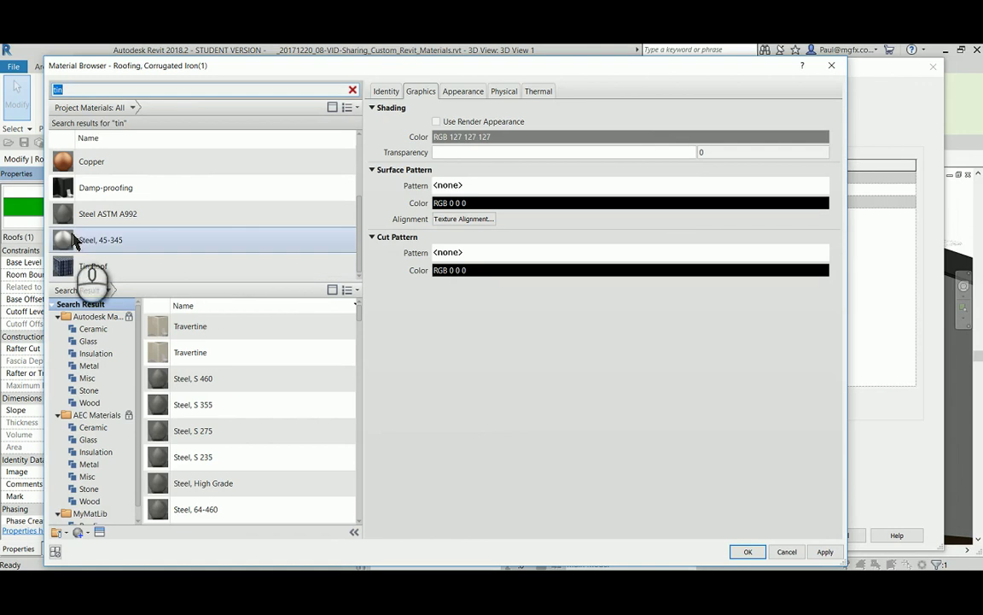
{"action": "left_click", "coordinate": [125, 266]}
{"action": "right_click", "coordinate": [127, 265]}
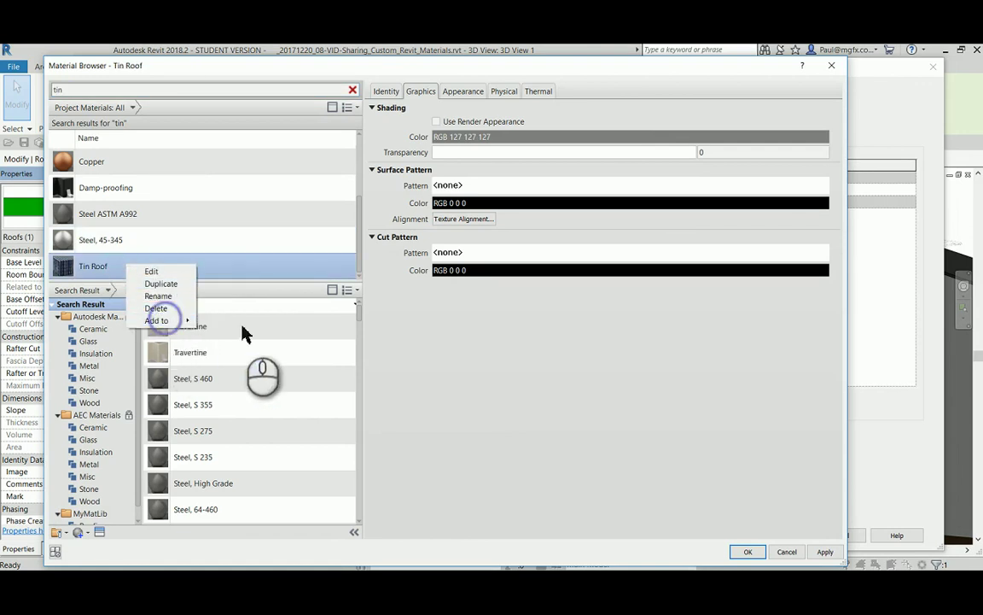
{"action": "left_click", "coordinate": [168, 331]}
{"action": "double_click", "coordinate": [136, 269]}
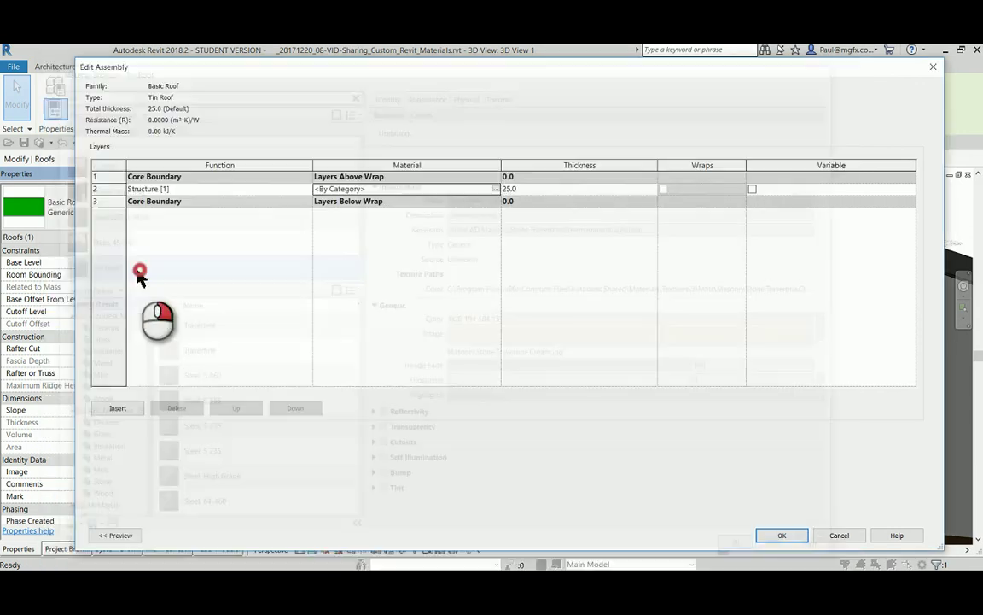
Step: Search the materials again and duplicate Roofing, Corrugated Iron for the structure layer
{"action": "left_click", "coordinate": [495, 189]}
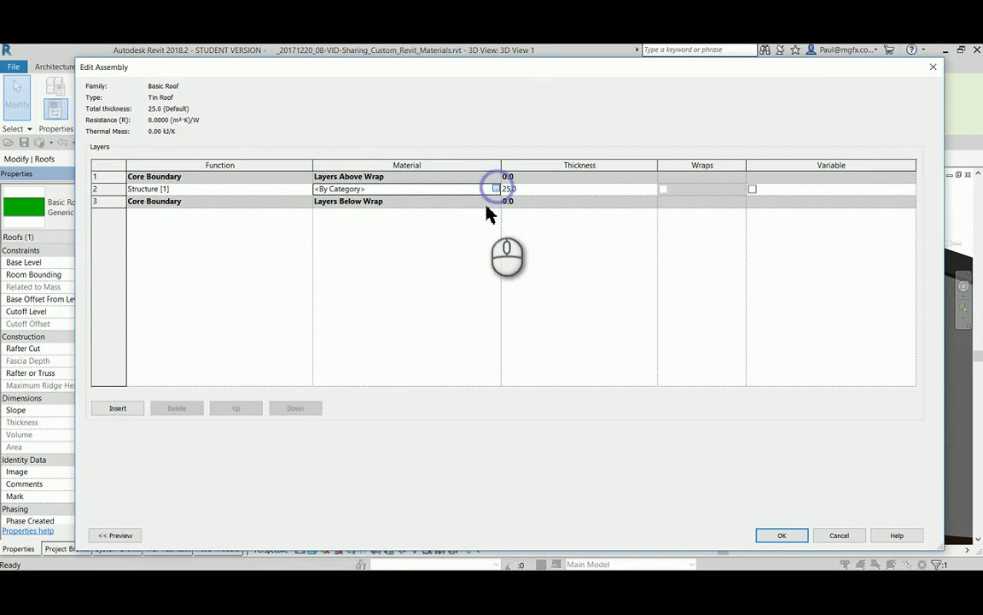
{"action": "left_click", "coordinate": [105, 90]}
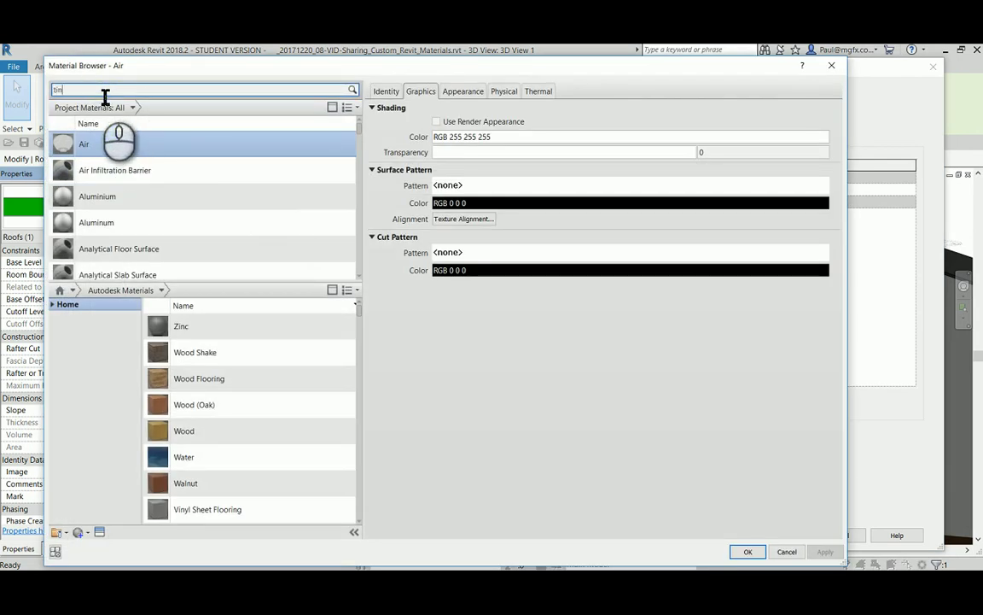
{"action": "type", "text": "tin"}
{"action": "scroll", "coordinate": [157, 218], "scroll_direction": "down", "scroll_amount": 2}
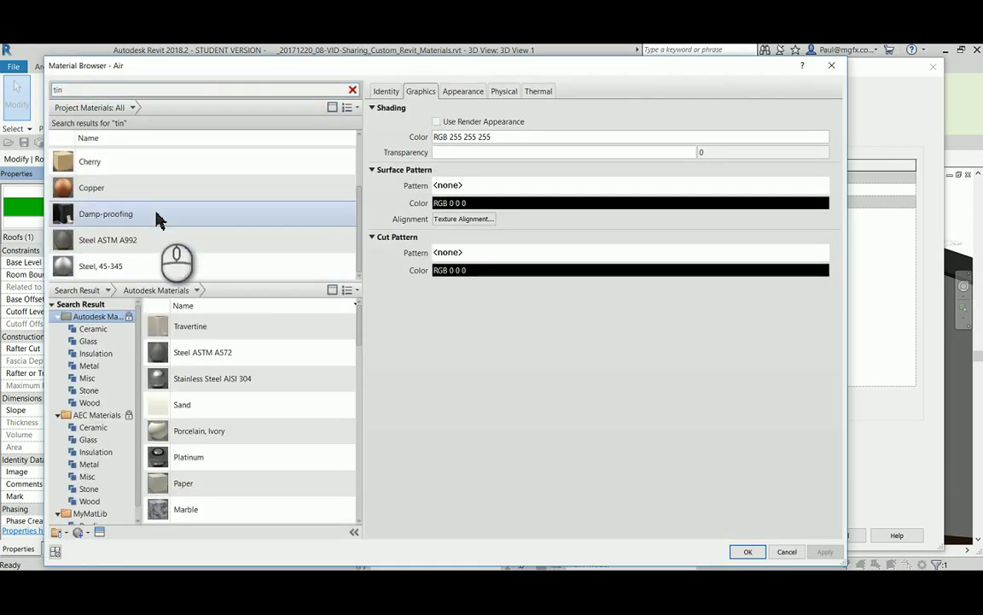
{"action": "scroll", "coordinate": [156, 219], "scroll_direction": "up", "scroll_amount": 1}
{"action": "double_click", "coordinate": [69, 90]}
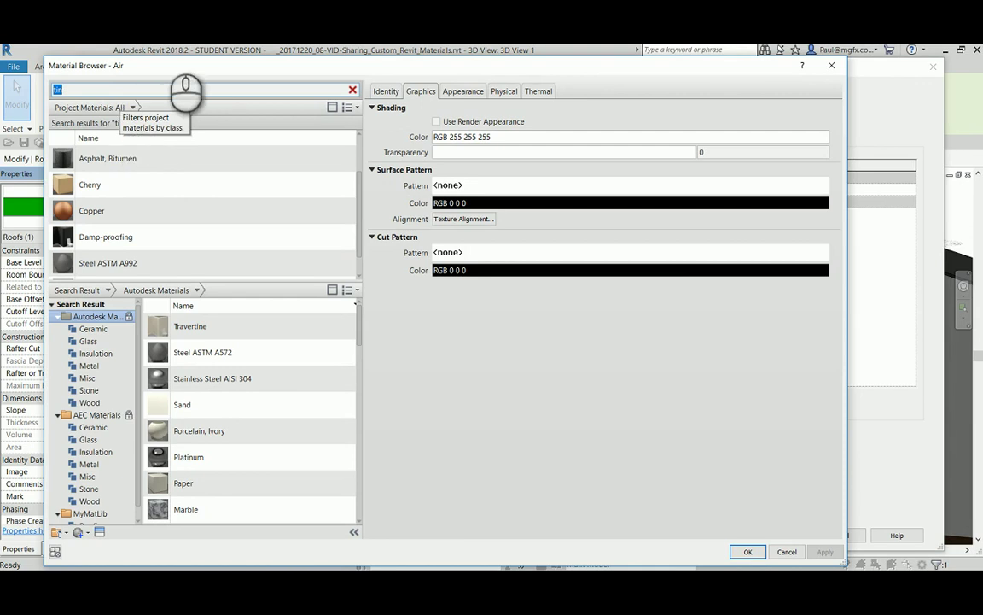
{"action": "scroll", "coordinate": [165, 238], "scroll_direction": "down", "scroll_amount": 1}
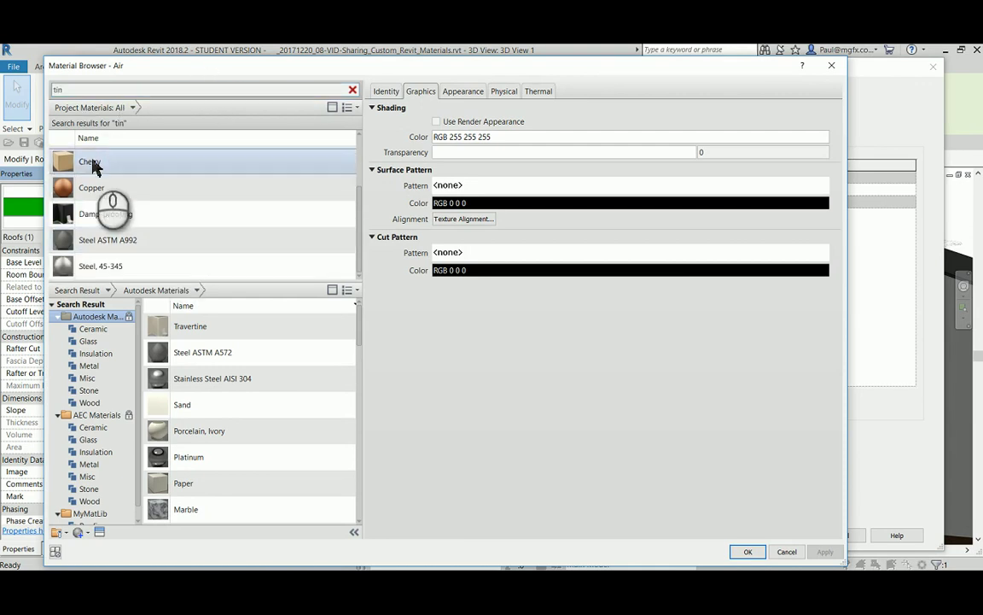
{"action": "scroll", "coordinate": [89, 166], "scroll_direction": "up", "scroll_amount": 1}
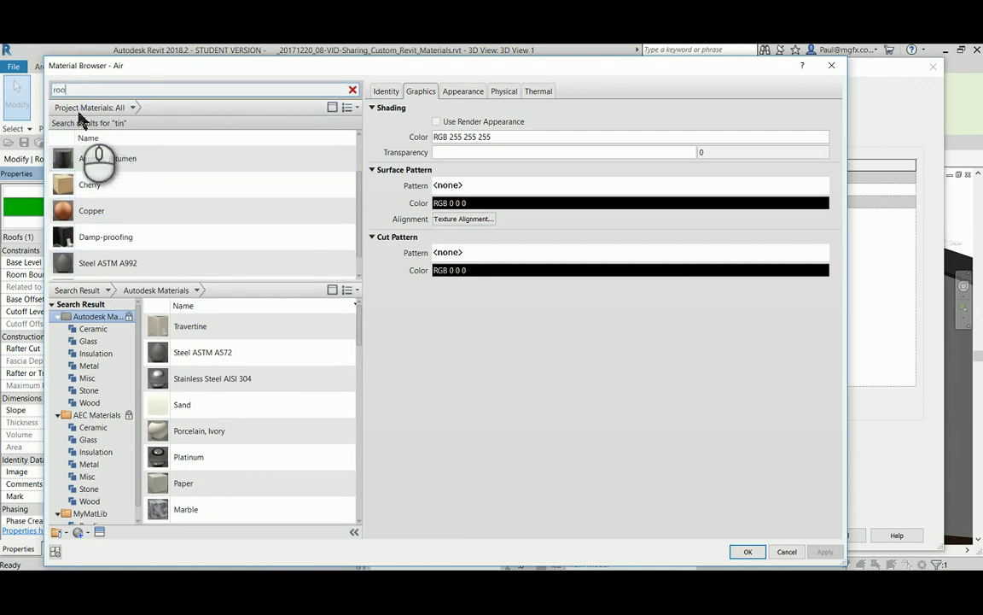
{"action": "scroll", "coordinate": [162, 239], "scroll_direction": "up", "scroll_amount": 2}
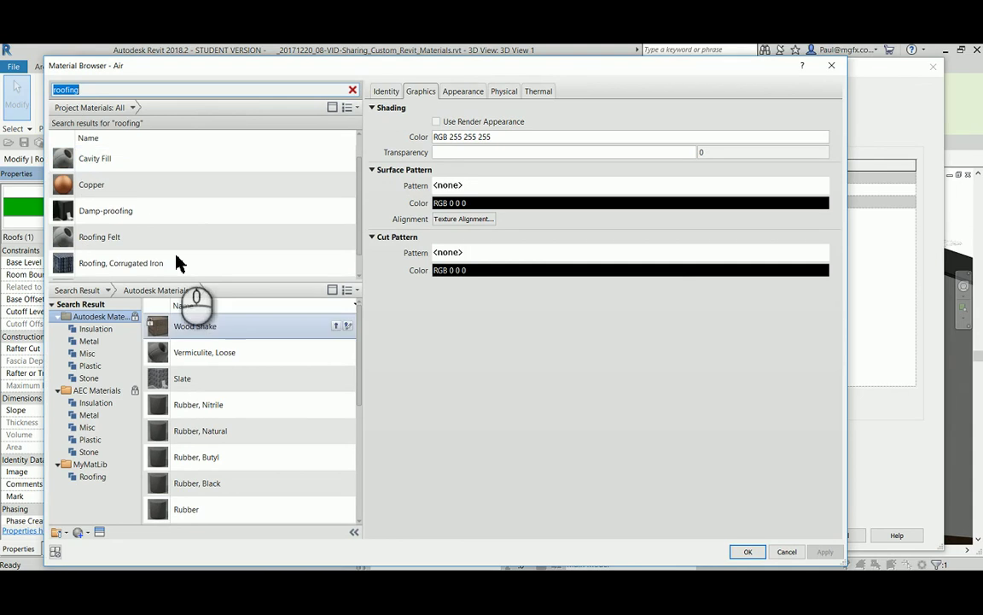
{"action": "left_click", "coordinate": [126, 269]}
{"action": "right_click", "coordinate": [125, 270]}
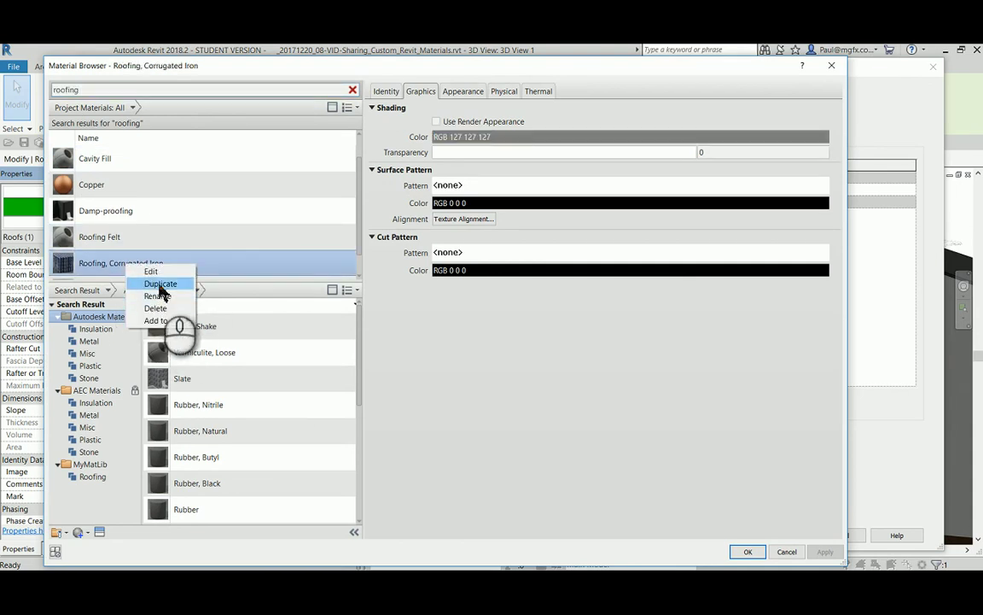
{"action": "left_click", "coordinate": [157, 284]}
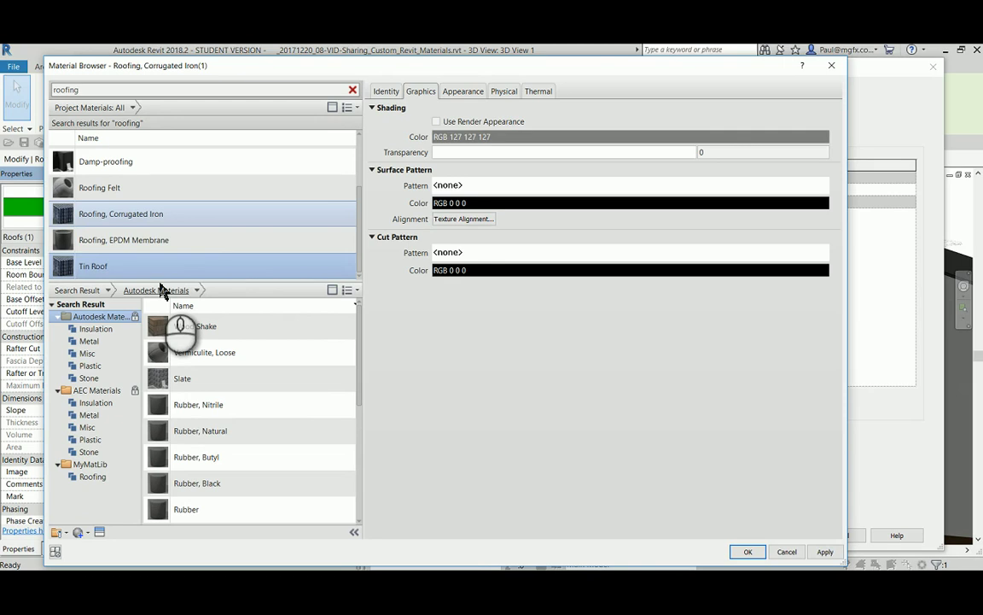
Step: Add the Tin Roof material to the MyNewMatlib library
{"action": "right_click", "coordinate": [100, 268]}
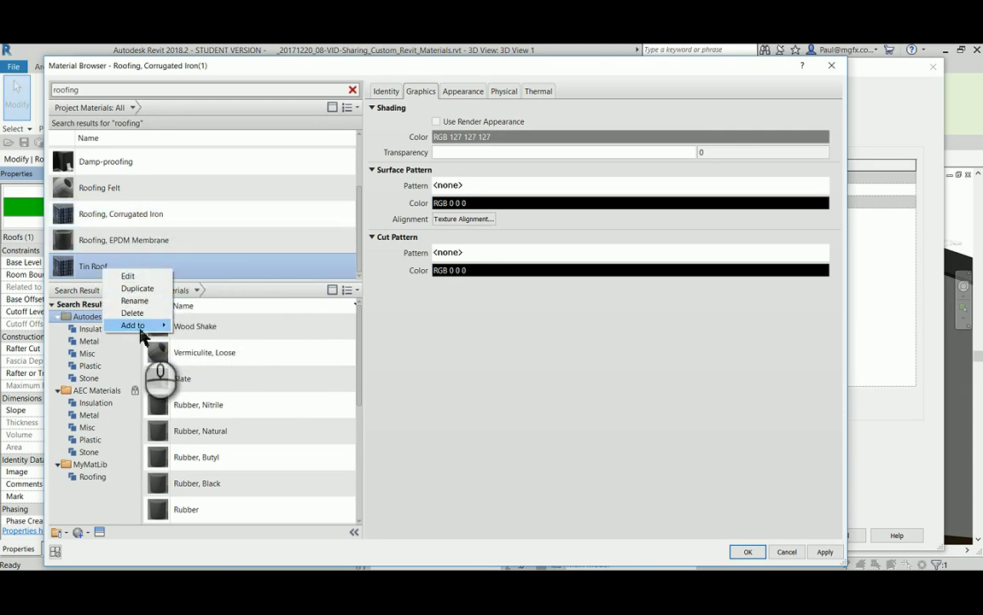
{"action": "left_click", "coordinate": [137, 326]}
{"action": "left_click", "coordinate": [211, 351]}
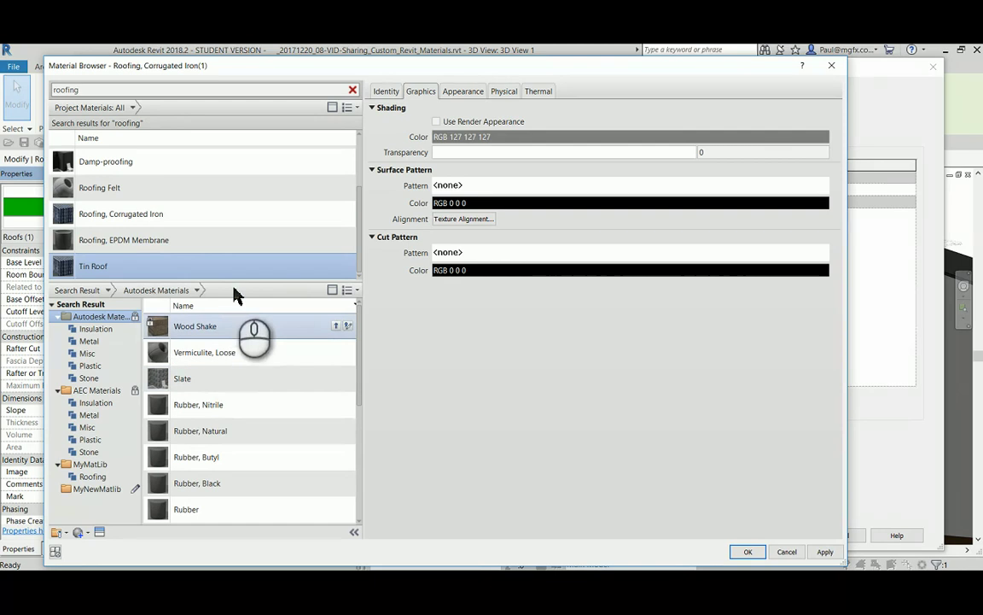
Step: Create a Roofing category in MyNewMatlib and move Tin Roof into it
{"action": "left_click", "coordinate": [98, 488]}
{"action": "right_click", "coordinate": [115, 491]}
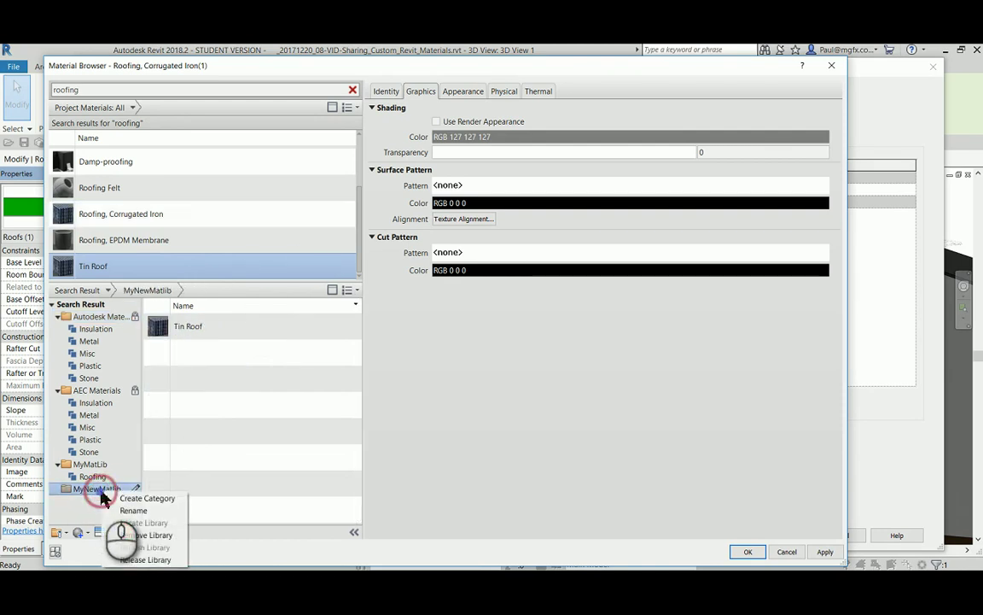
{"action": "left_click", "coordinate": [147, 499]}
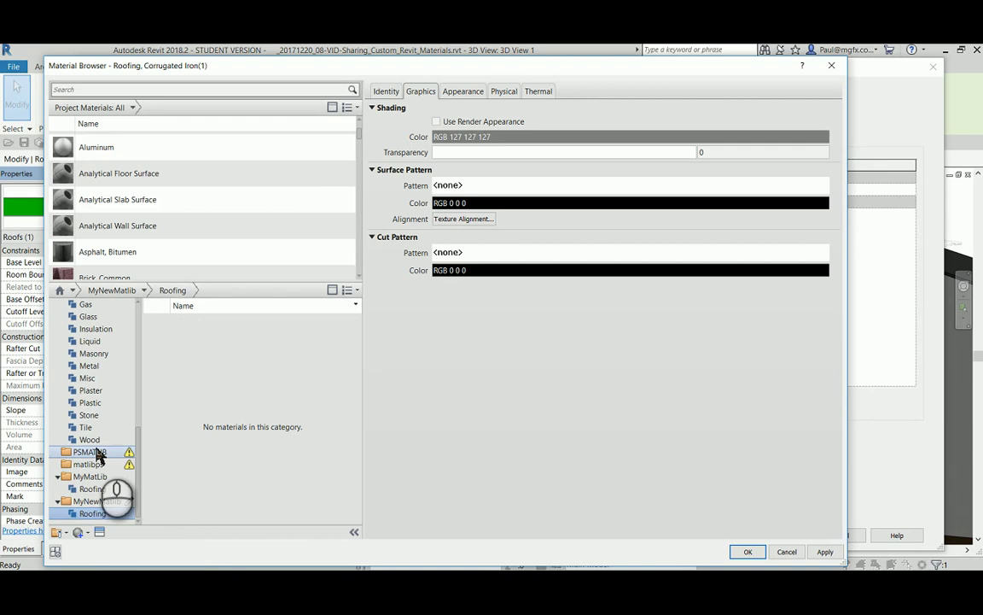
{"action": "left_click", "coordinate": [95, 501]}
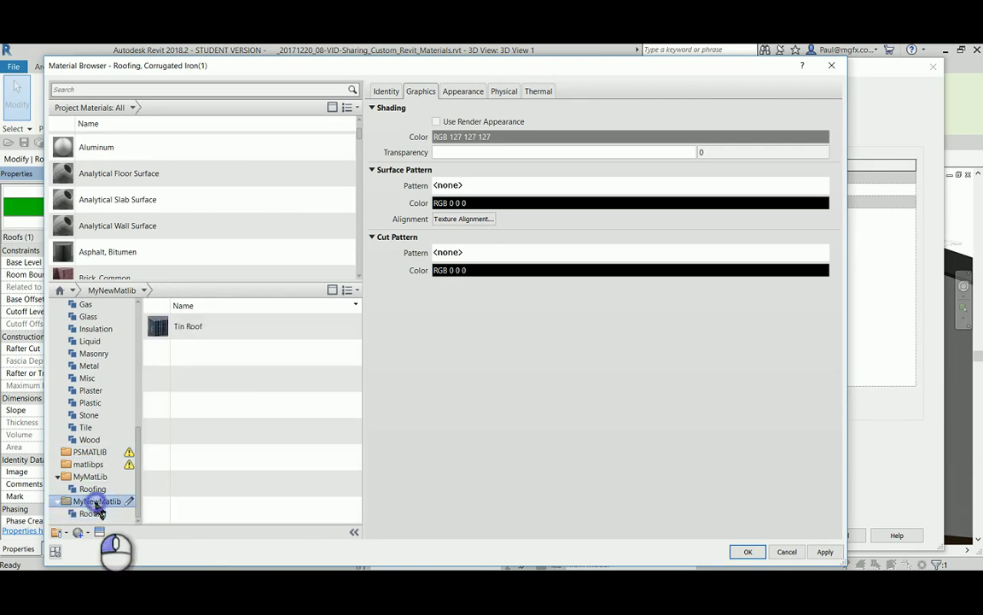
{"action": "left_click_drag", "start_coordinate": [218, 333], "coordinate": [92, 515]}
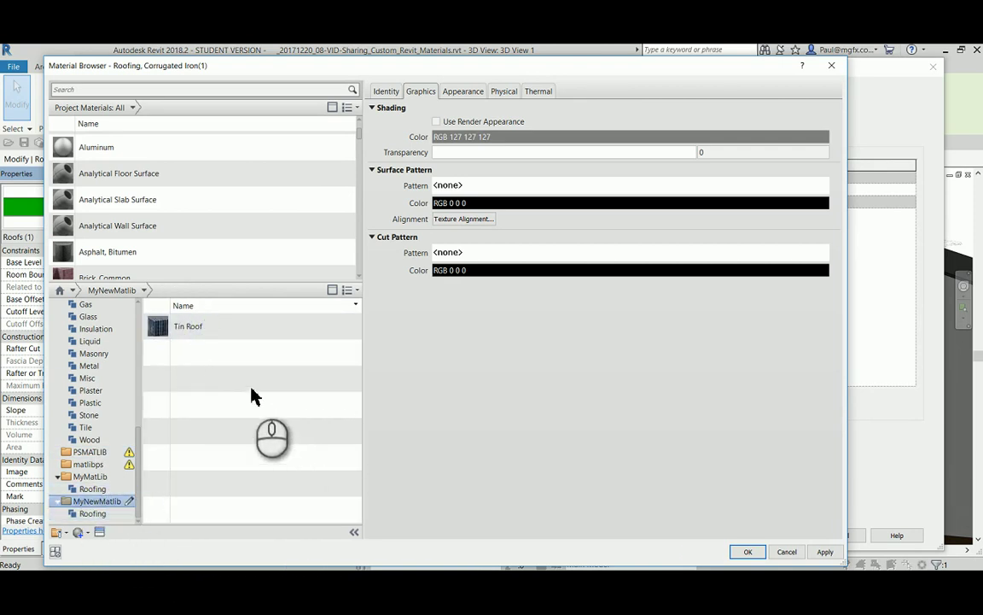
{"action": "left_click", "coordinate": [91, 514]}
{"action": "left_click", "coordinate": [89, 516]}
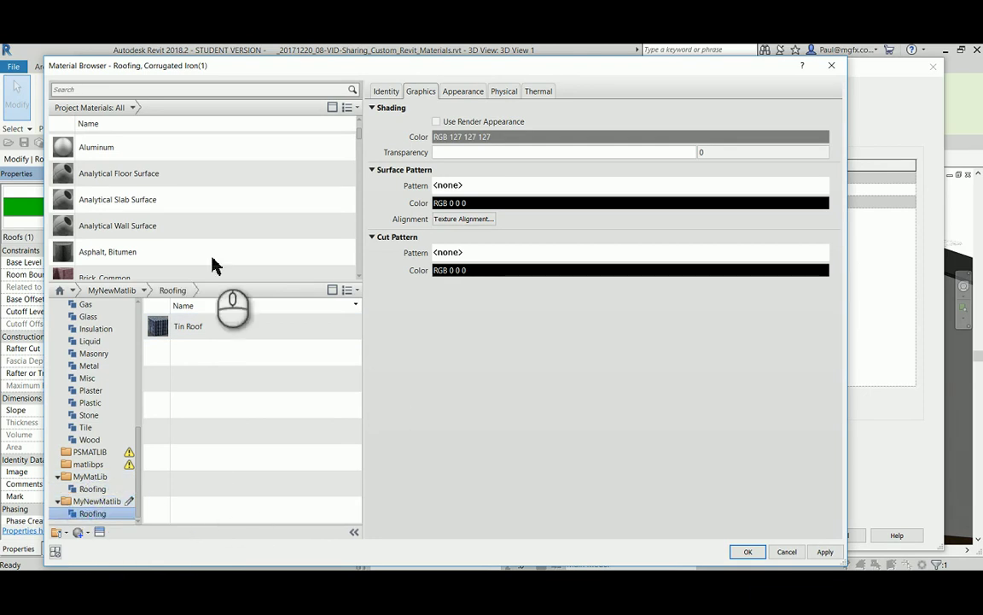
{"action": "scroll", "coordinate": [212, 266], "scroll_direction": "up", "scroll_amount": 3}
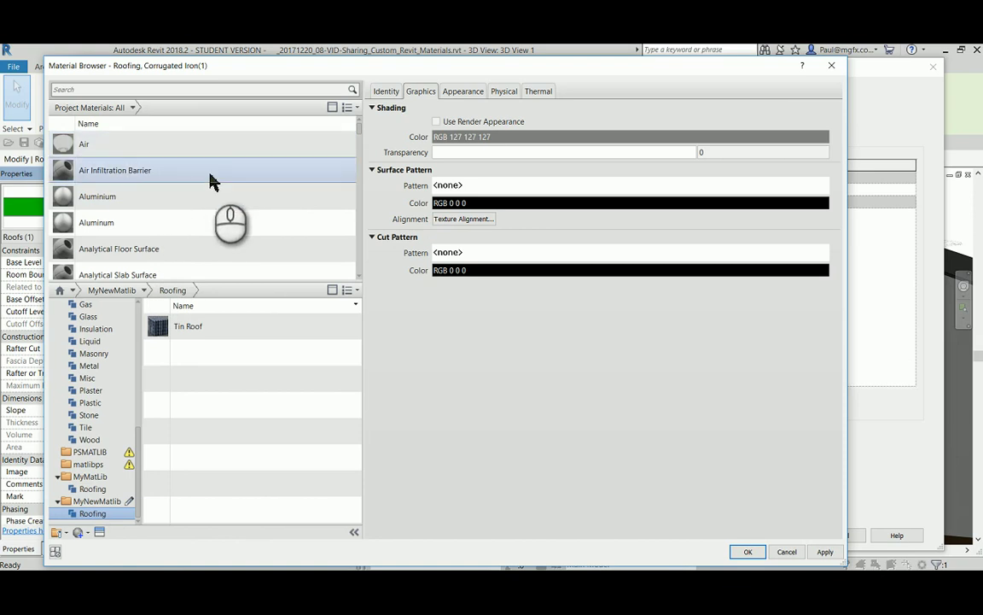
Step: Search the materials for roofing and select Tin Roof
{"action": "left_click", "coordinate": [129, 92]}
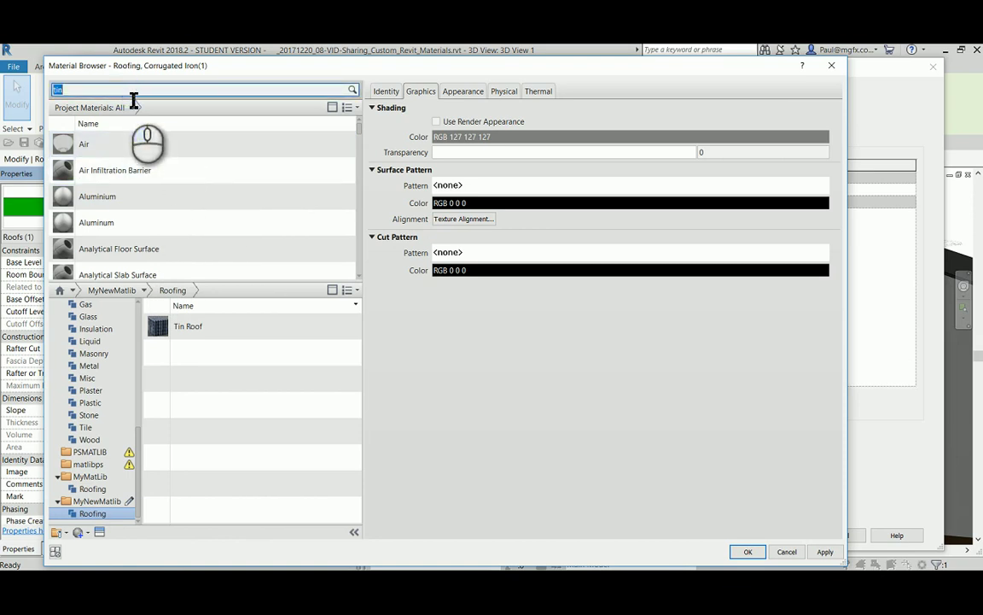
{"action": "key", "text": "Return"}
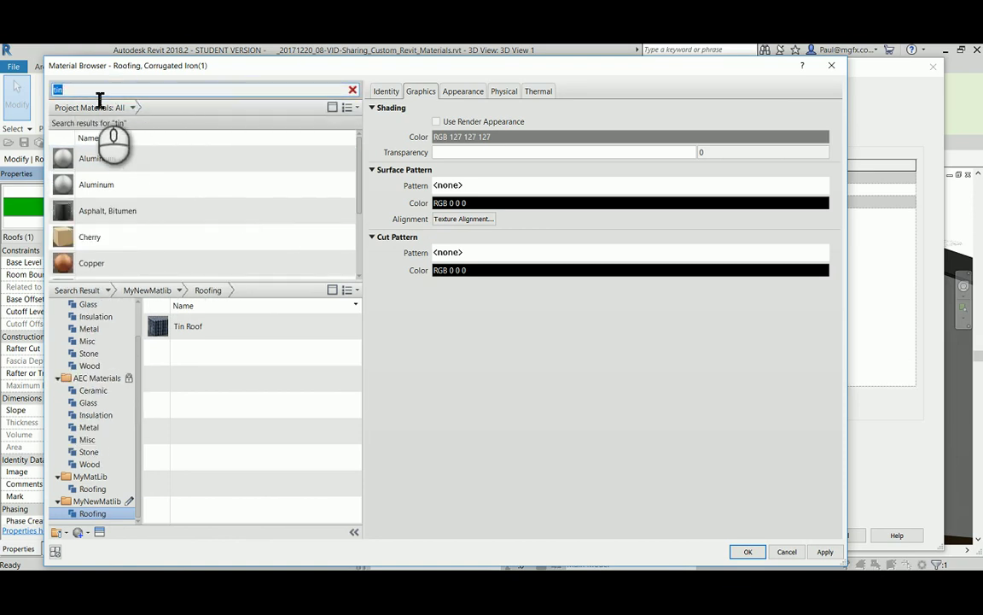
{"action": "double_click", "coordinate": [74, 89]}
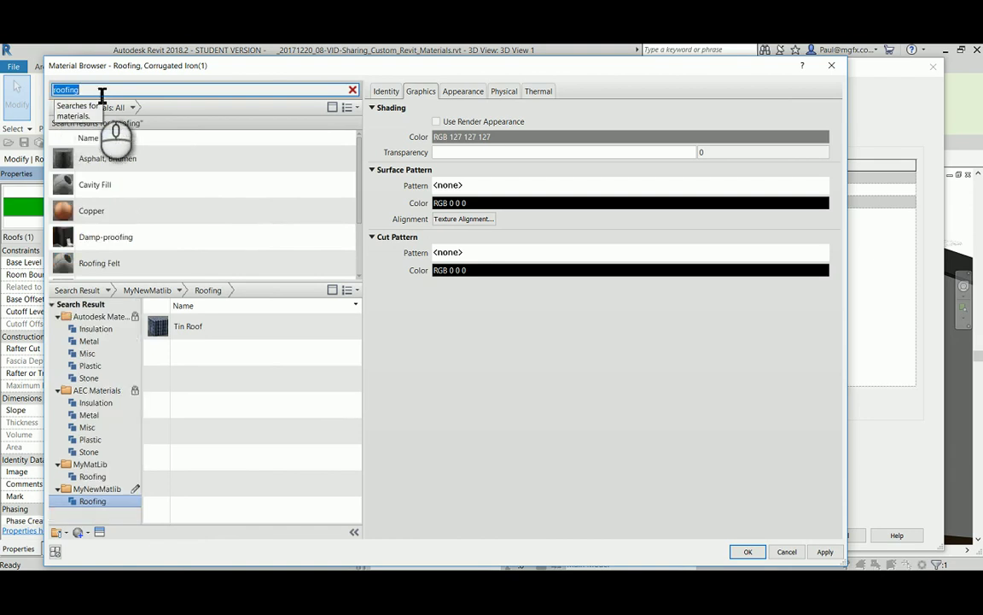
{"action": "key", "text": "Return"}
{"action": "scroll", "coordinate": [124, 199], "scroll_direction": "down", "scroll_amount": 1}
{"action": "left_click", "coordinate": [106, 267]}
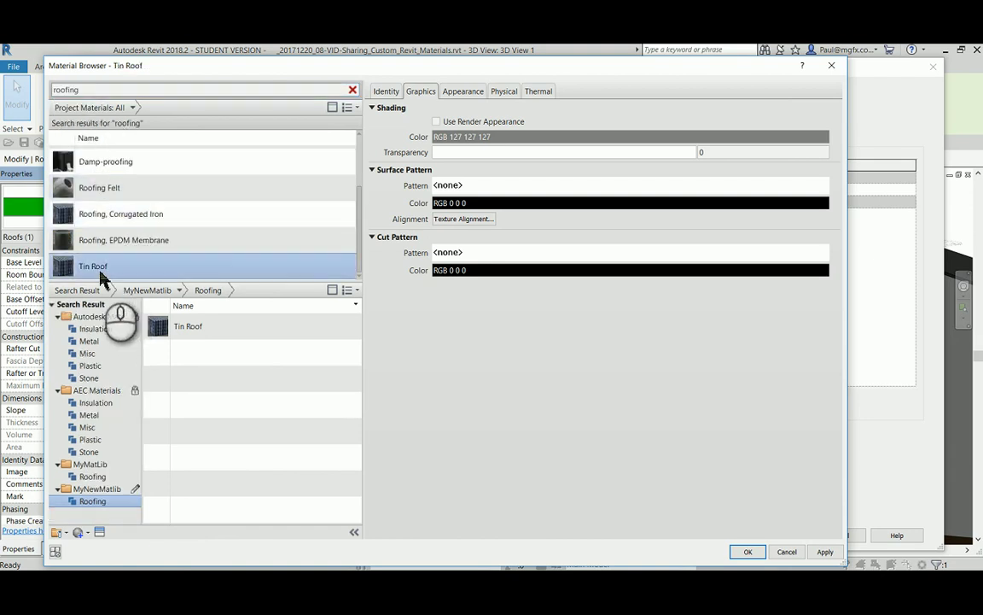
{"action": "scroll", "coordinate": [247, 196], "scroll_direction": "up", "scroll_amount": 1}
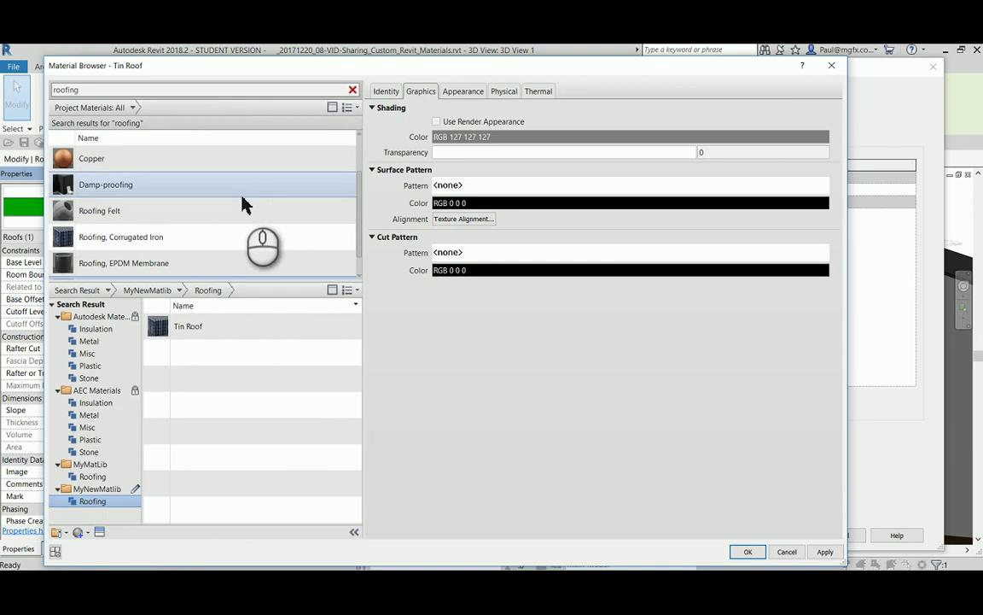
Step: Review Tin Roof's Identity, Graphics, Physical and Thermal tabs, ending on its Appearance texture
{"action": "left_click", "coordinate": [389, 92]}
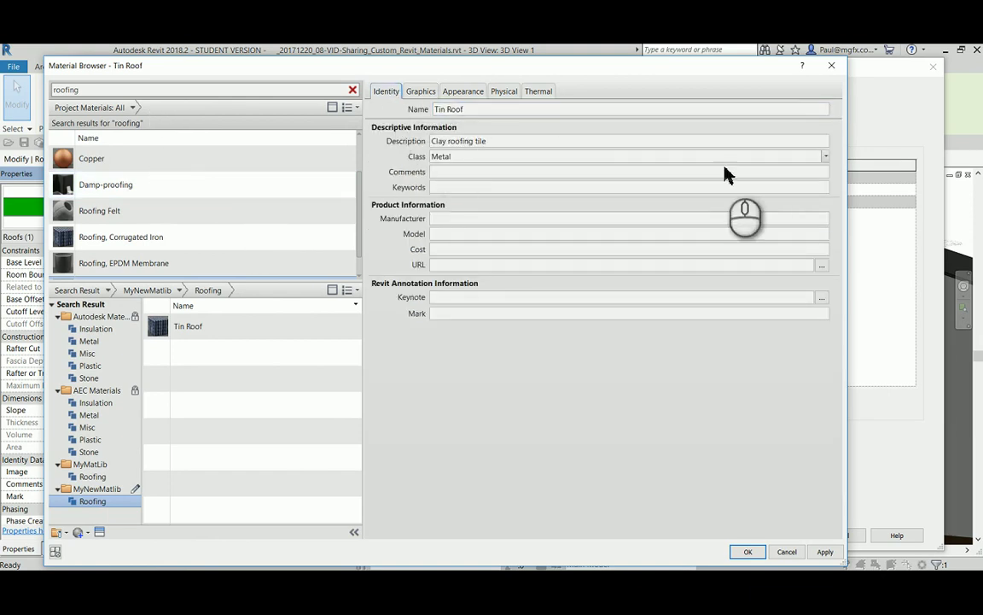
{"action": "left_click", "coordinate": [422, 93]}
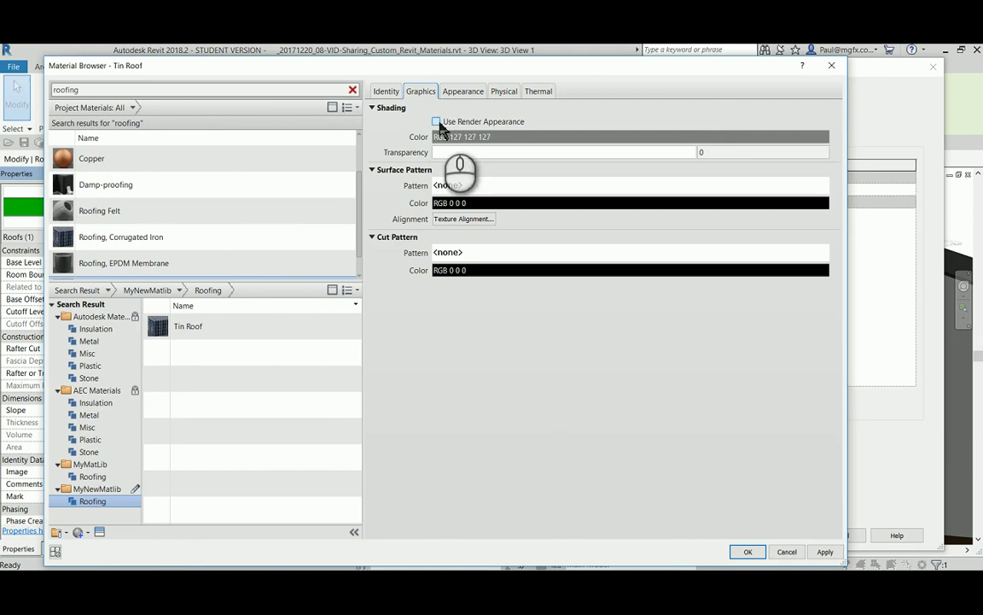
{"action": "left_click", "coordinate": [463, 91]}
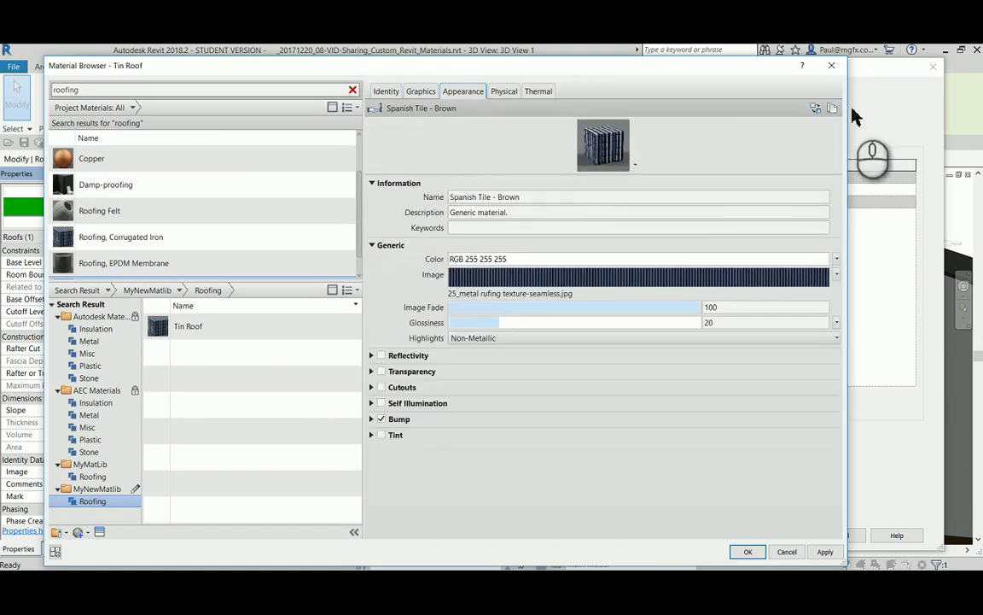
{"action": "left_click", "coordinate": [502, 92]}
{"action": "left_click", "coordinate": [535, 92]}
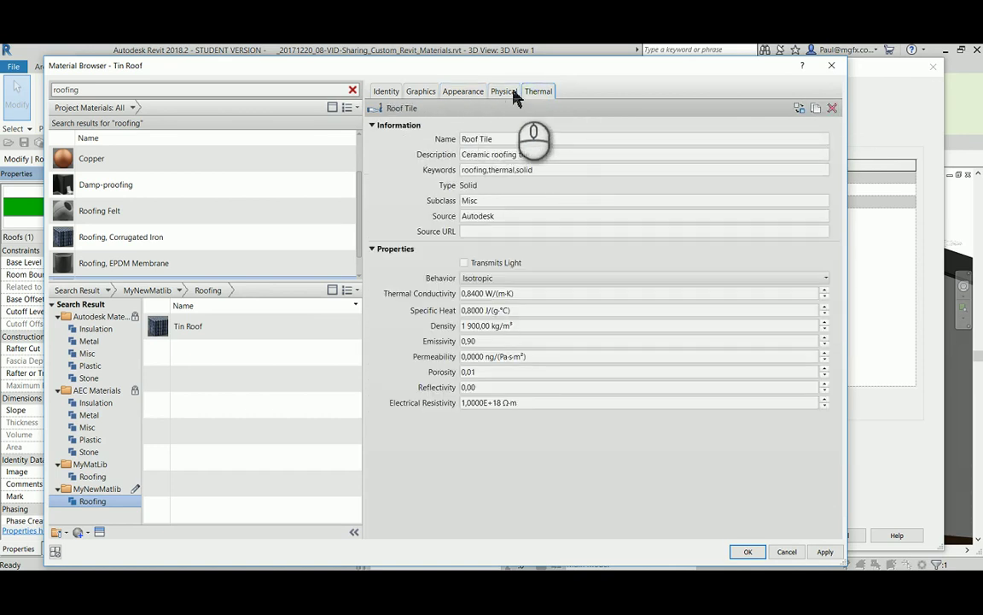
{"action": "left_click", "coordinate": [503, 92]}
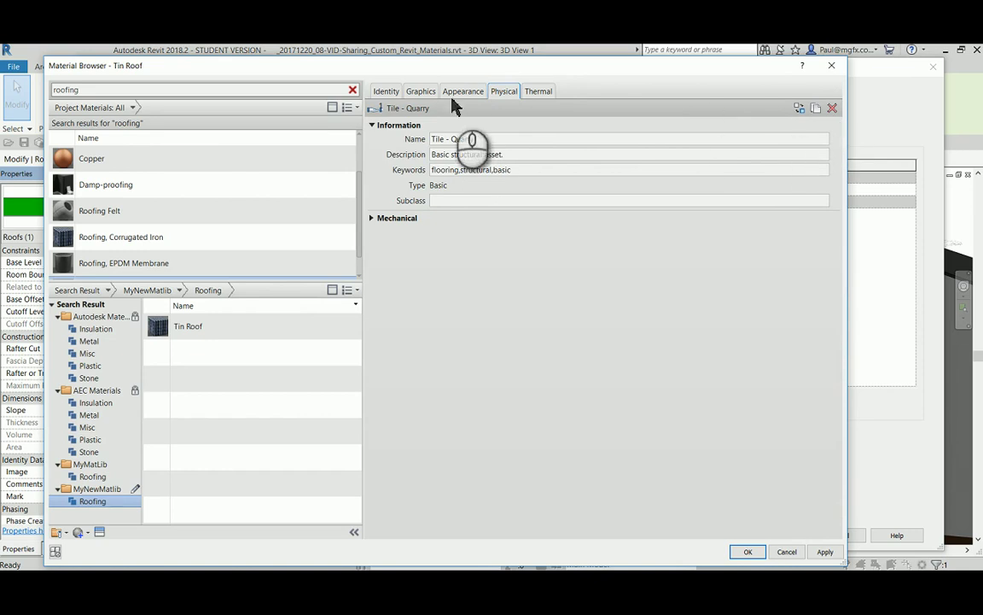
{"action": "left_click", "coordinate": [462, 92]}
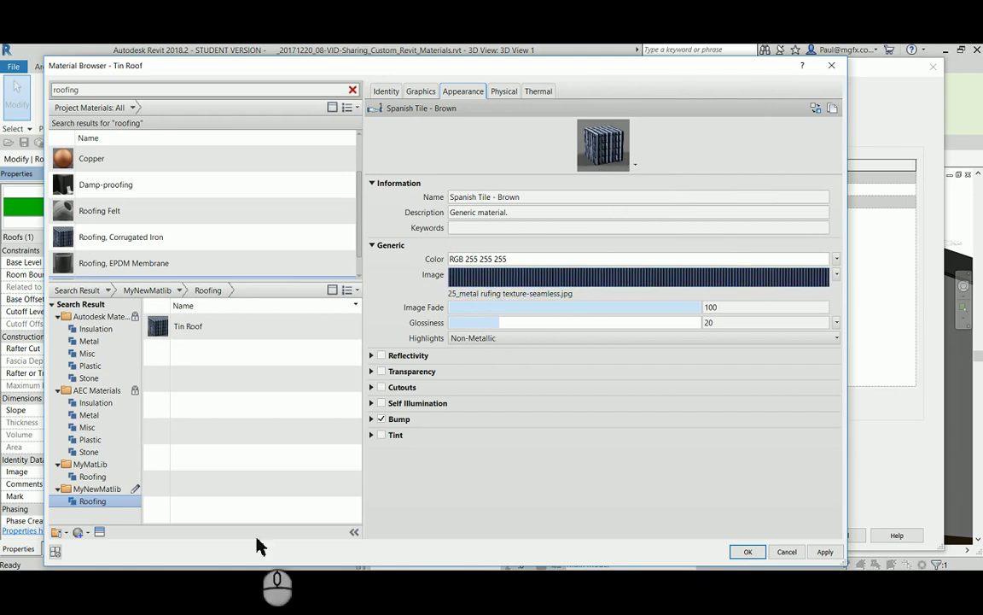
Step: Browse the seamless metal roof textures on sketchuptextureclub.com in Chrome, then return to Revit
{"action": "mouse_move", "coordinate": [81, 589]}
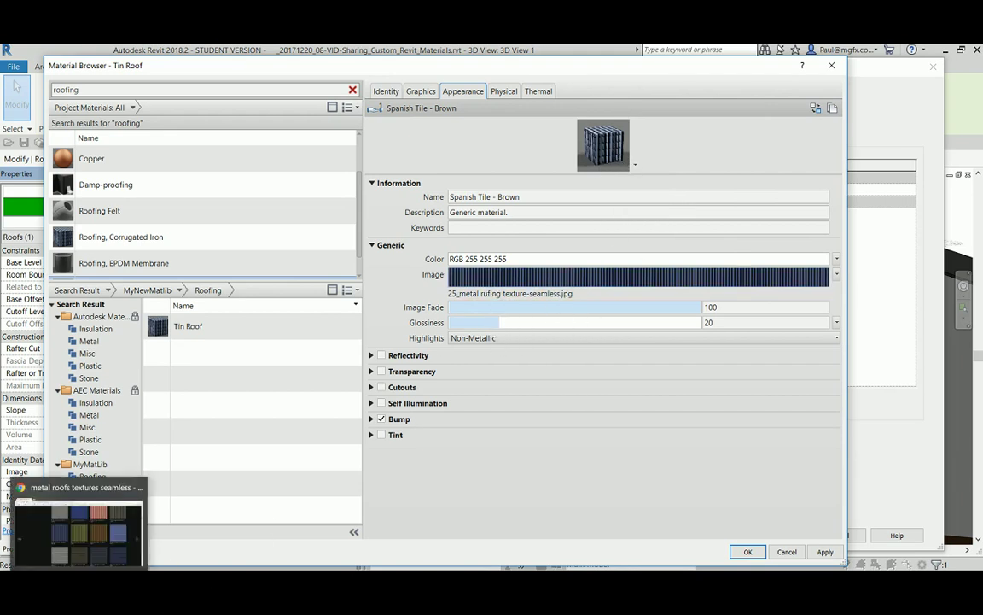
{"action": "left_click", "coordinate": [81, 529]}
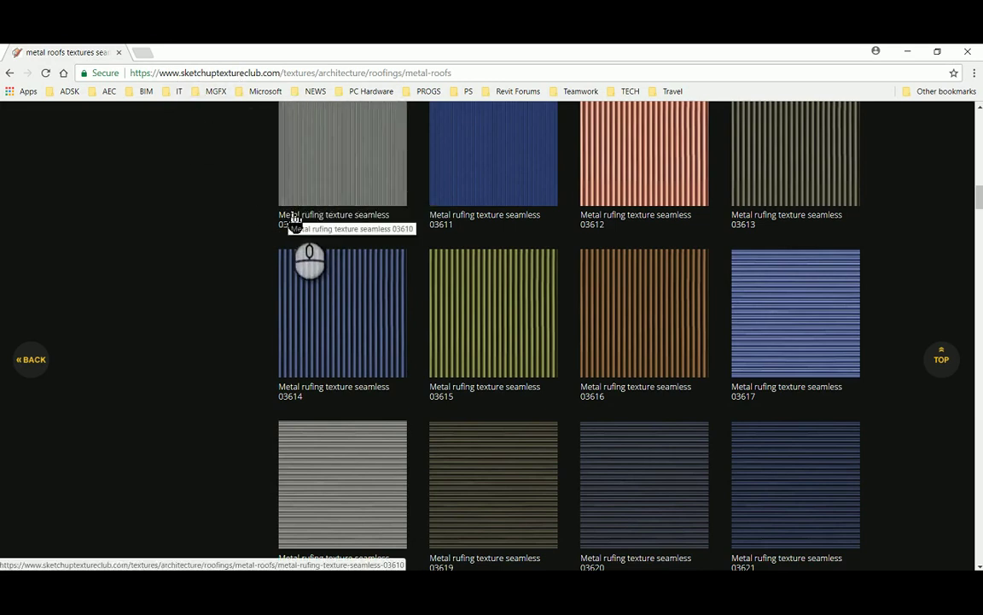
{"action": "scroll", "coordinate": [255, 218], "scroll_direction": "up", "scroll_amount": 5}
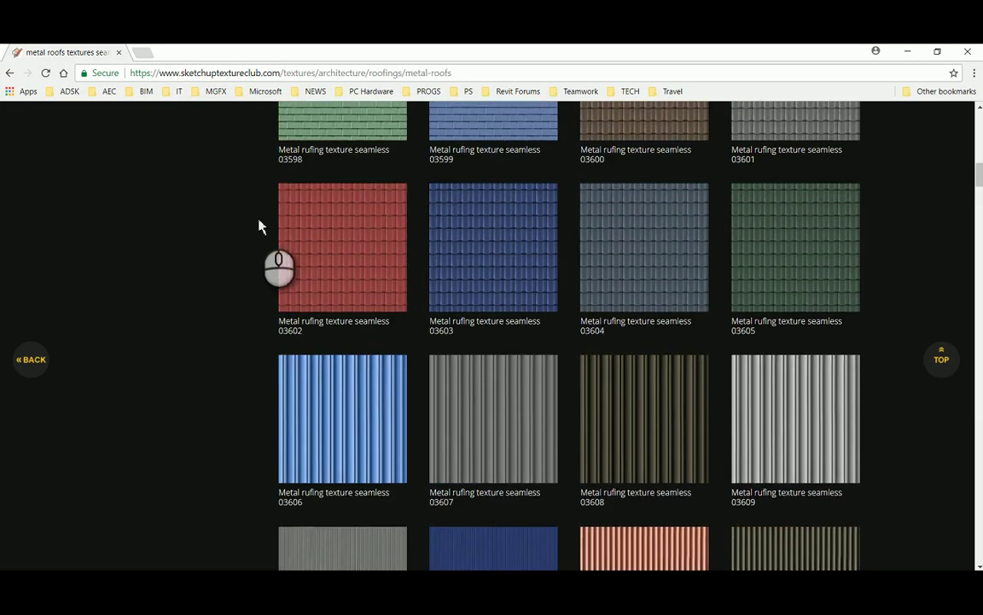
{"action": "scroll", "coordinate": [259, 226], "scroll_direction": "up", "scroll_amount": 6}
{"action": "scroll", "coordinate": [262, 232], "scroll_direction": "down", "scroll_amount": 1}
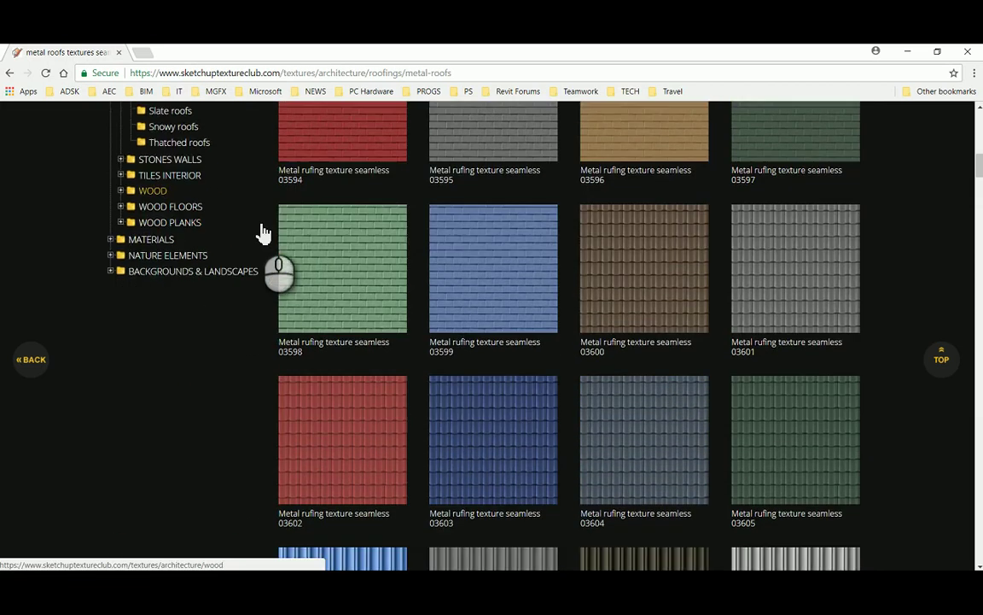
{"action": "scroll", "coordinate": [264, 233], "scroll_direction": "down", "scroll_amount": 9}
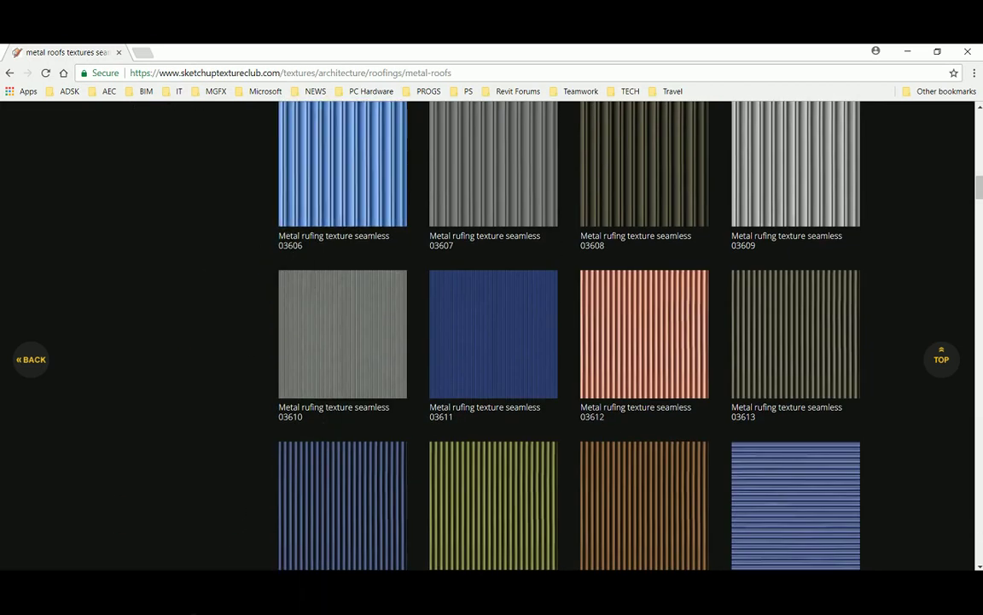
{"action": "left_click", "coordinate": [169, 587]}
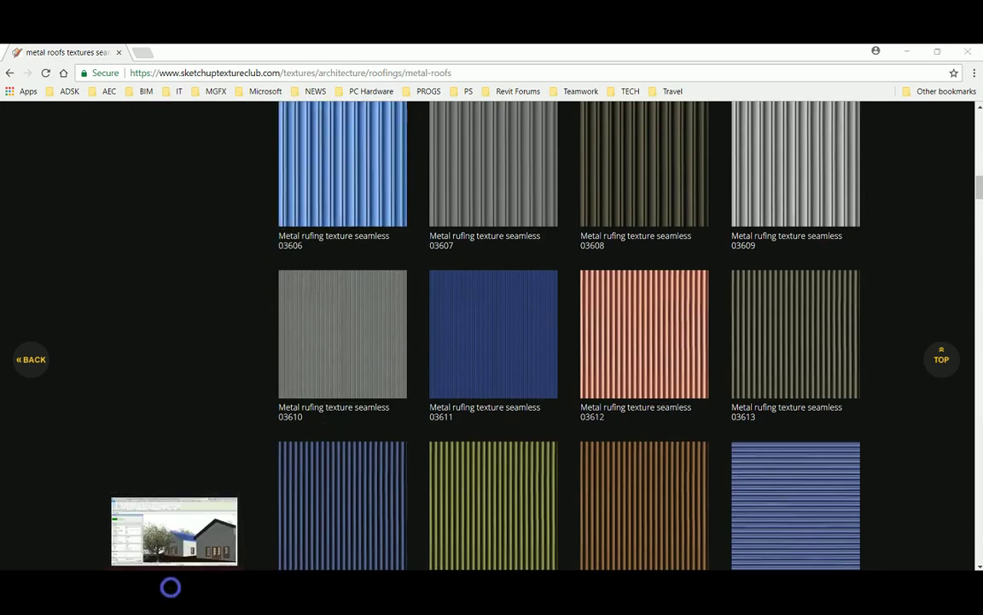
{"action": "left_click", "coordinate": [348, 325]}
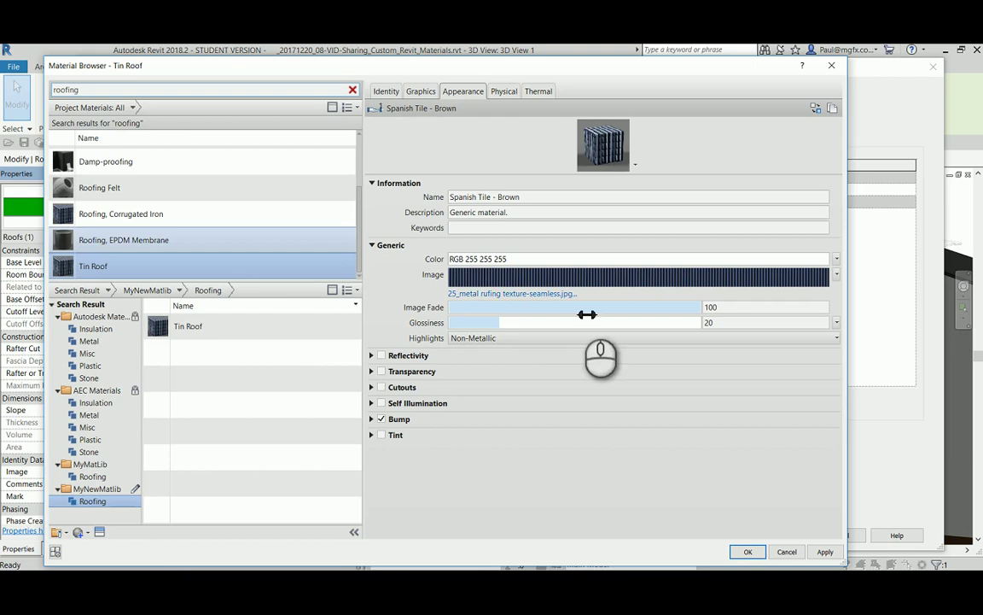
Step: Load 25_metal rufing texture-seamless.jpg from Materials\Textures as Tin Roof's appearance image
{"action": "left_click", "coordinate": [501, 295]}
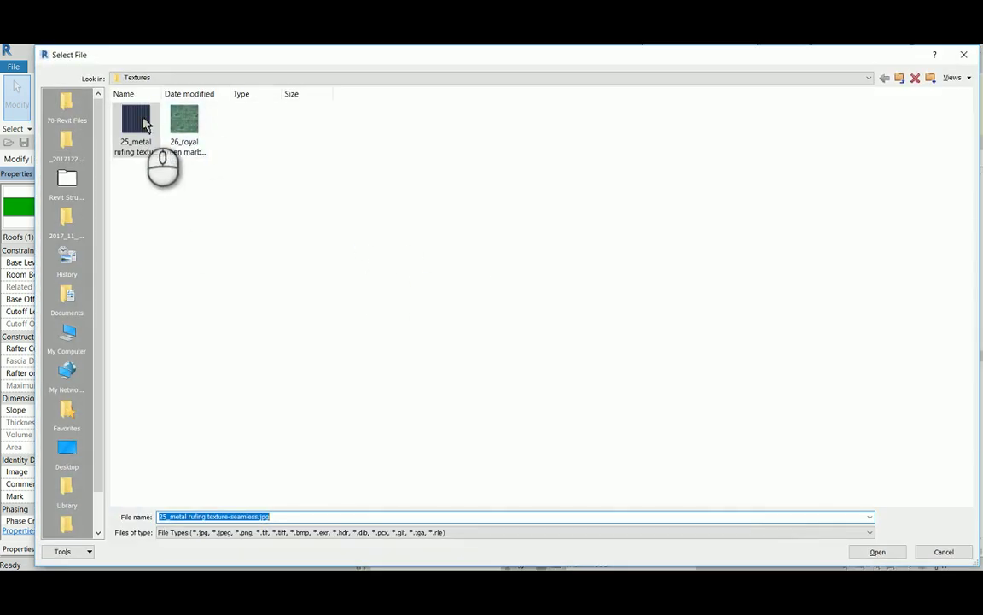
{"action": "left_click", "coordinate": [303, 79]}
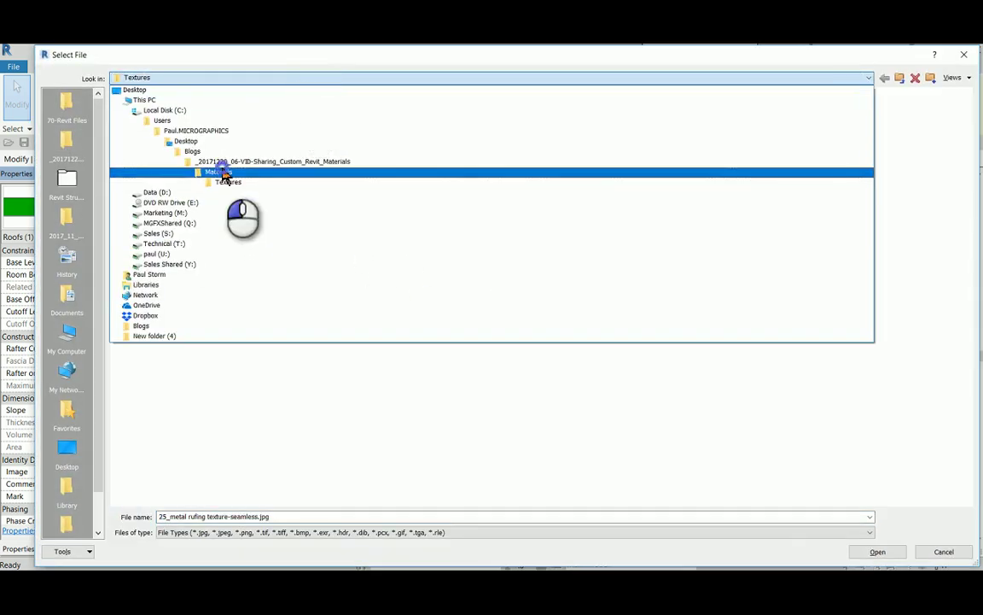
{"action": "left_click", "coordinate": [222, 168]}
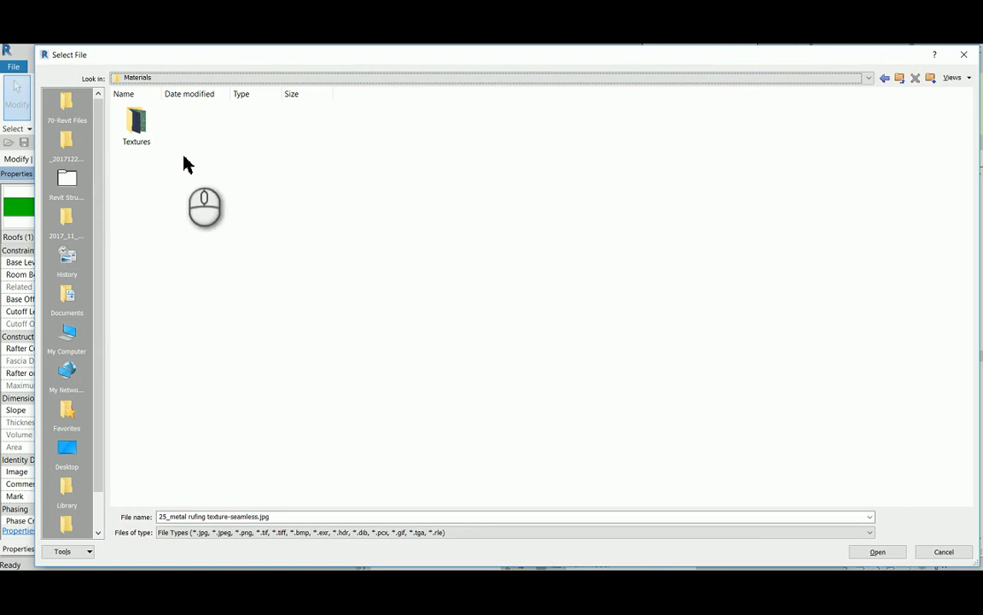
{"action": "double_click", "coordinate": [141, 133]}
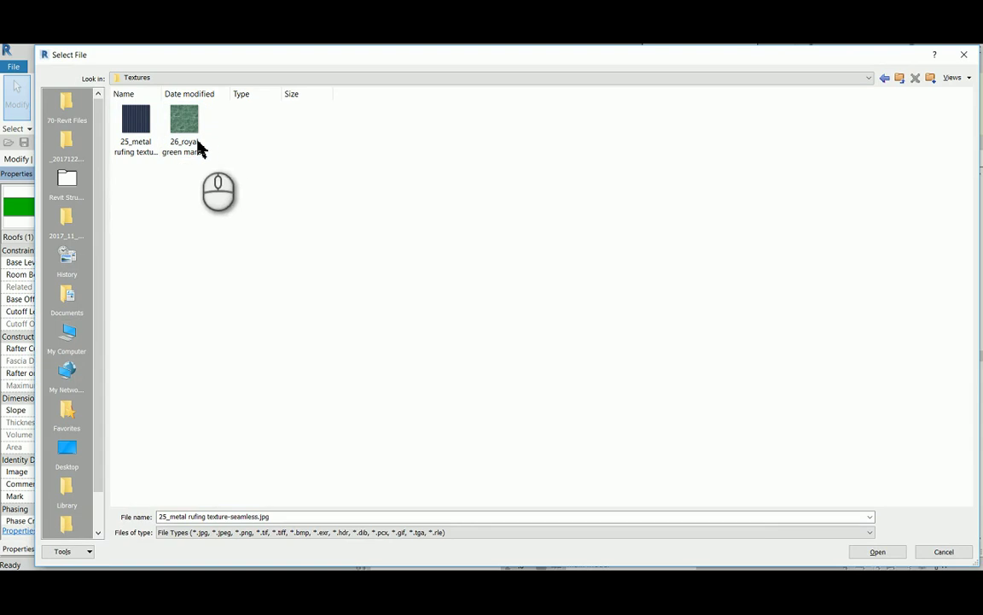
{"action": "left_click", "coordinate": [137, 153]}
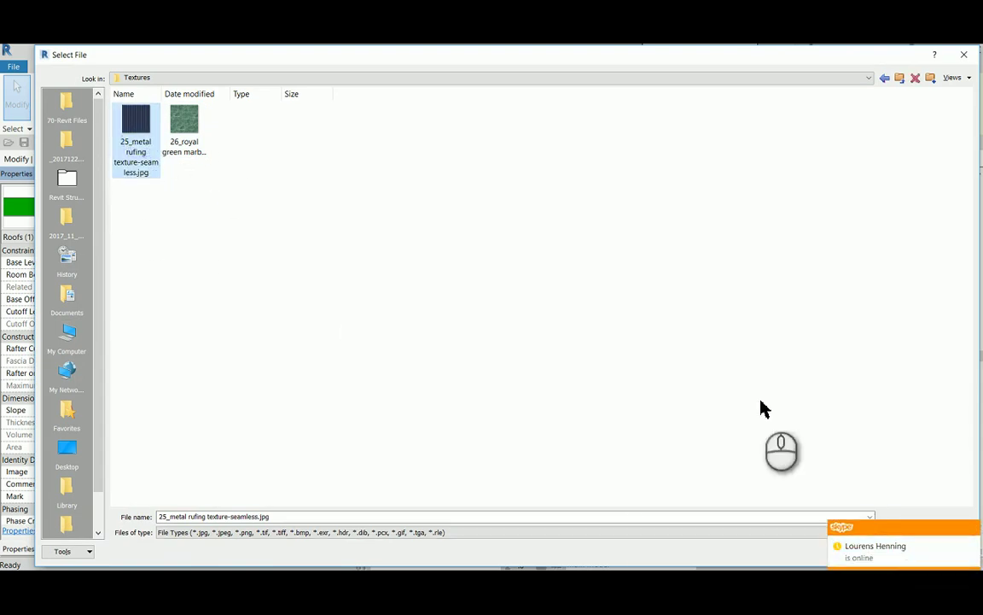
{"action": "left_click", "coordinate": [976, 530]}
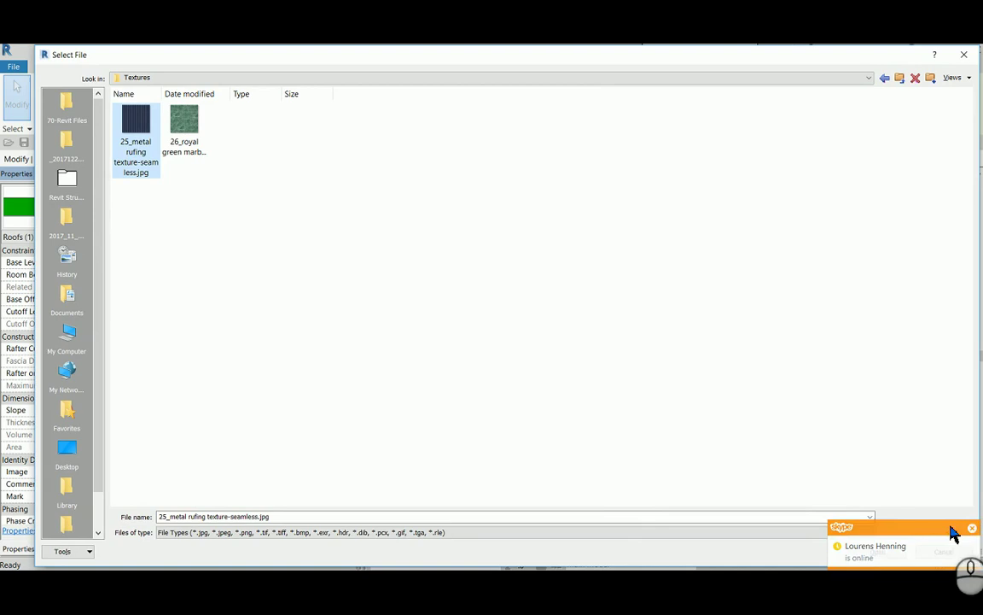
{"action": "left_click", "coordinate": [882, 555]}
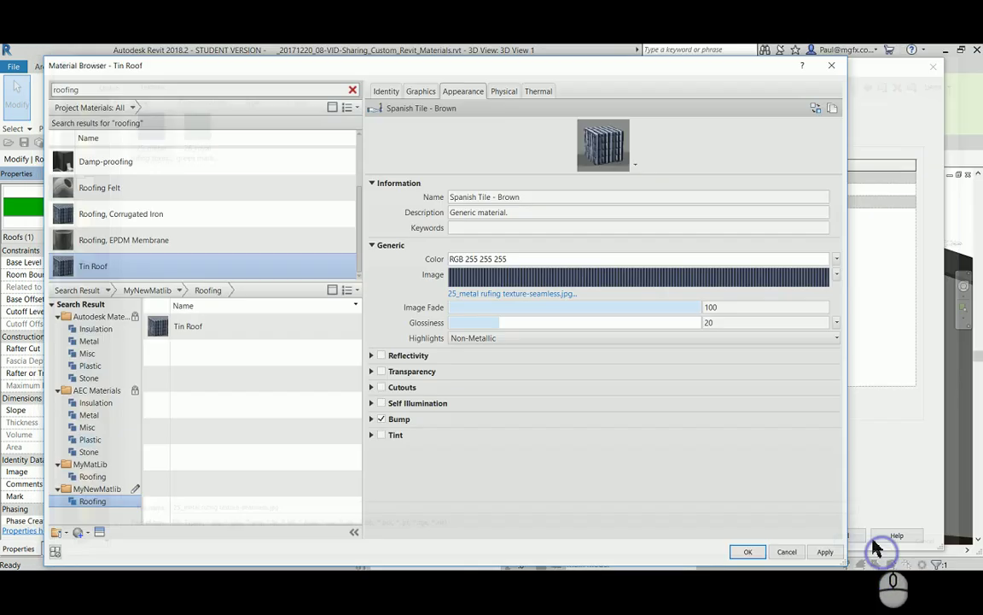
{"action": "left_click", "coordinate": [507, 277]}
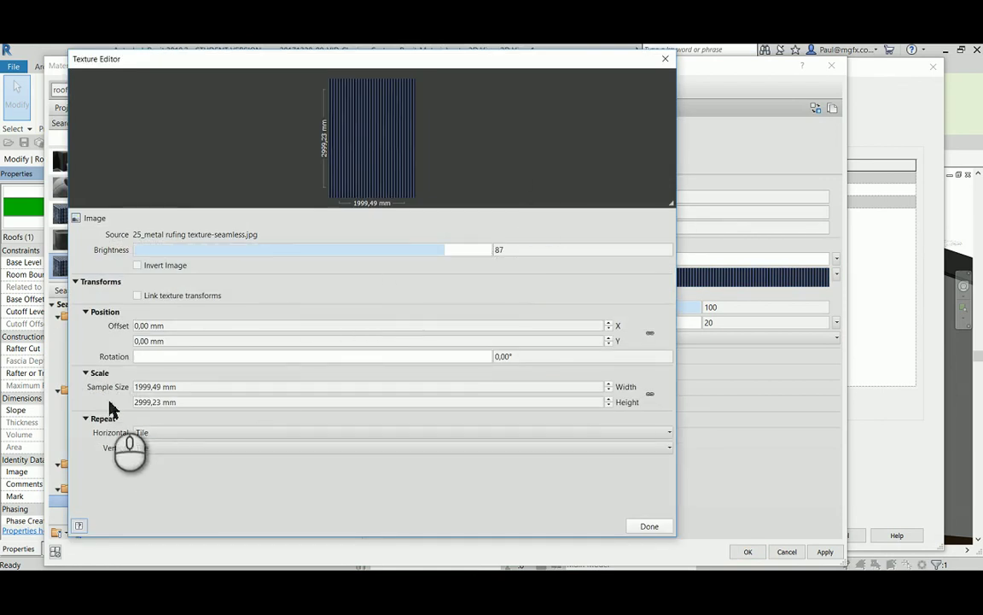
{"action": "left_click", "coordinate": [649, 393]}
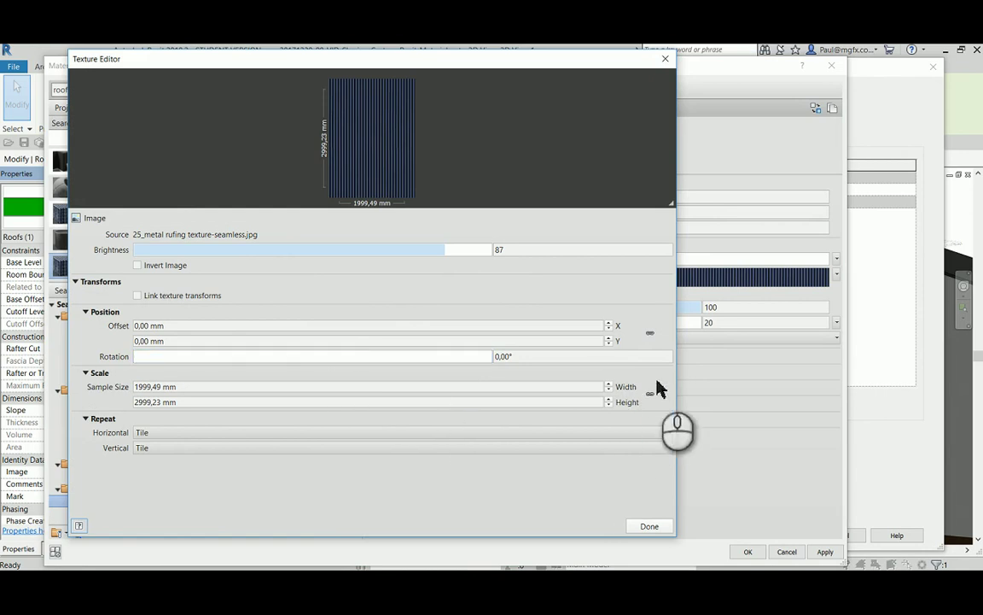
{"action": "left_click", "coordinate": [649, 527]}
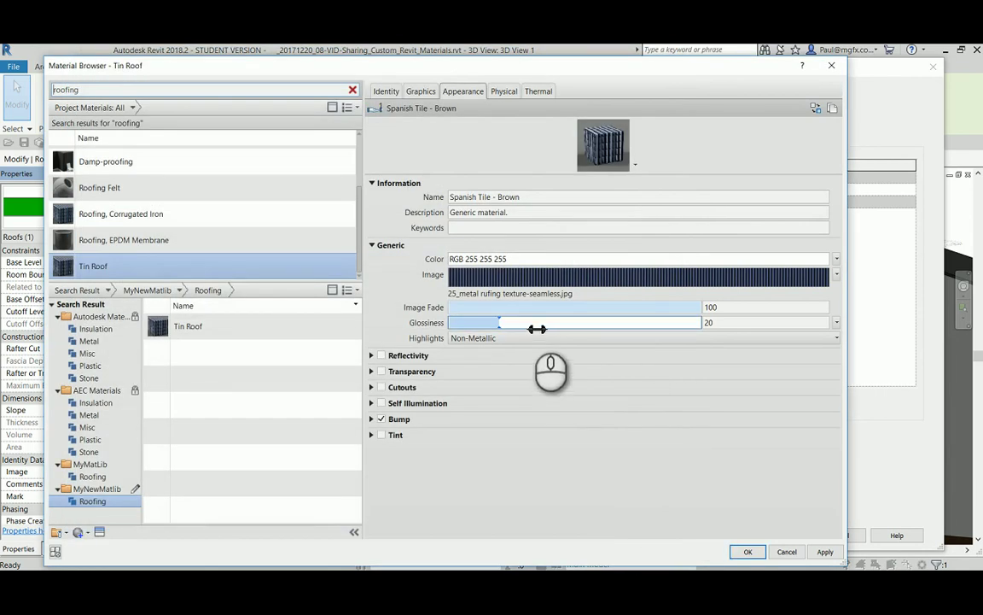
Step: Duplicate the Spanish Tile - Brown appearance asset and rename the copy Tin Roofing
{"action": "left_click", "coordinate": [538, 196]}
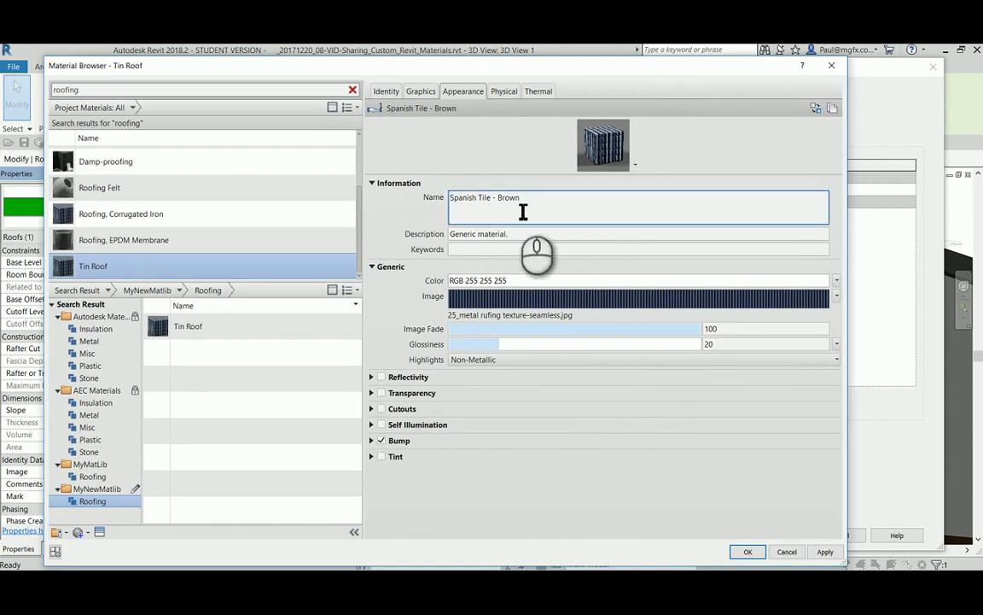
{"action": "left_click", "coordinate": [537, 199]}
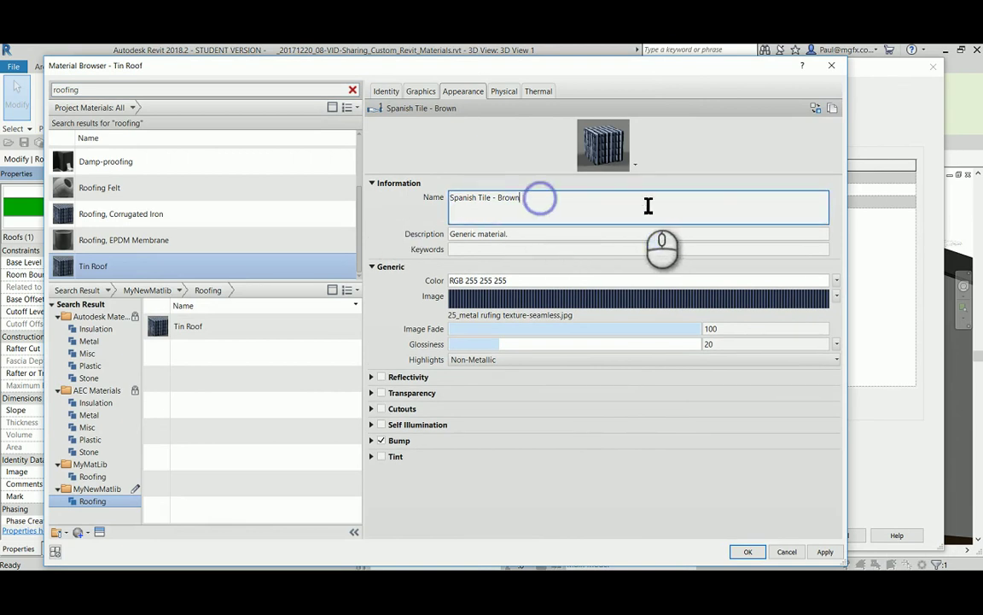
{"action": "left_click", "coordinate": [832, 109]}
{"action": "left_click", "coordinate": [546, 197]}
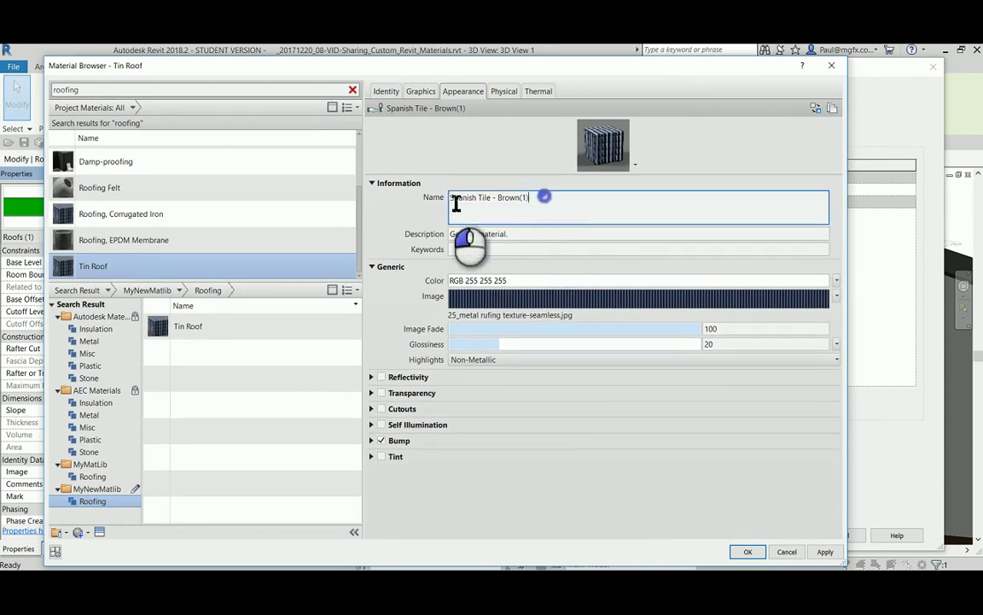
{"action": "left_click_drag", "start_coordinate": [457, 203], "coordinate": [374, 206]}
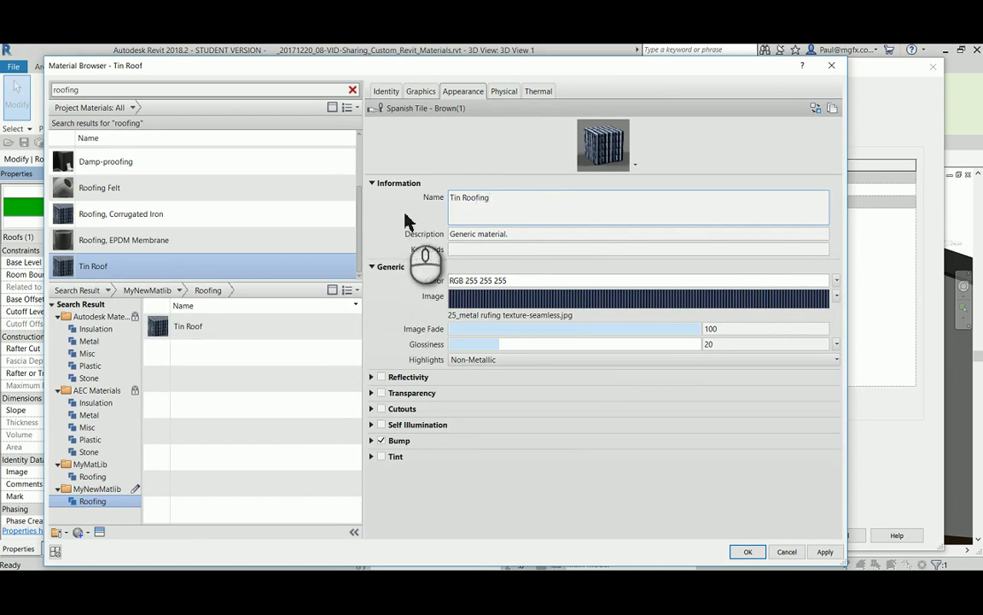
{"action": "left_click", "coordinate": [406, 215]}
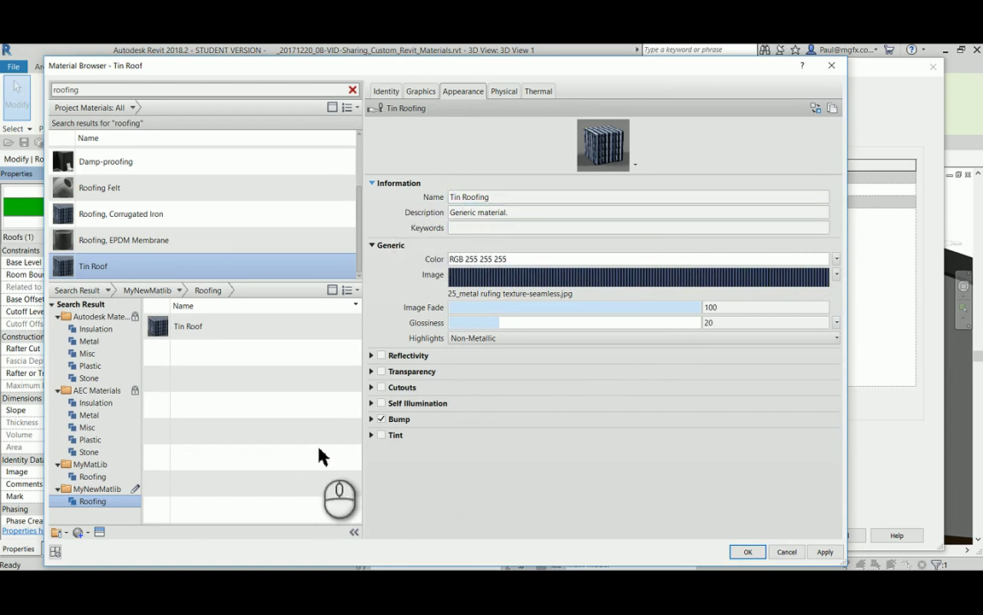
Step: Search the Asset Browser for 'tin roofing' and select the Tin Roofing document asset
{"action": "left_click", "coordinate": [99, 532]}
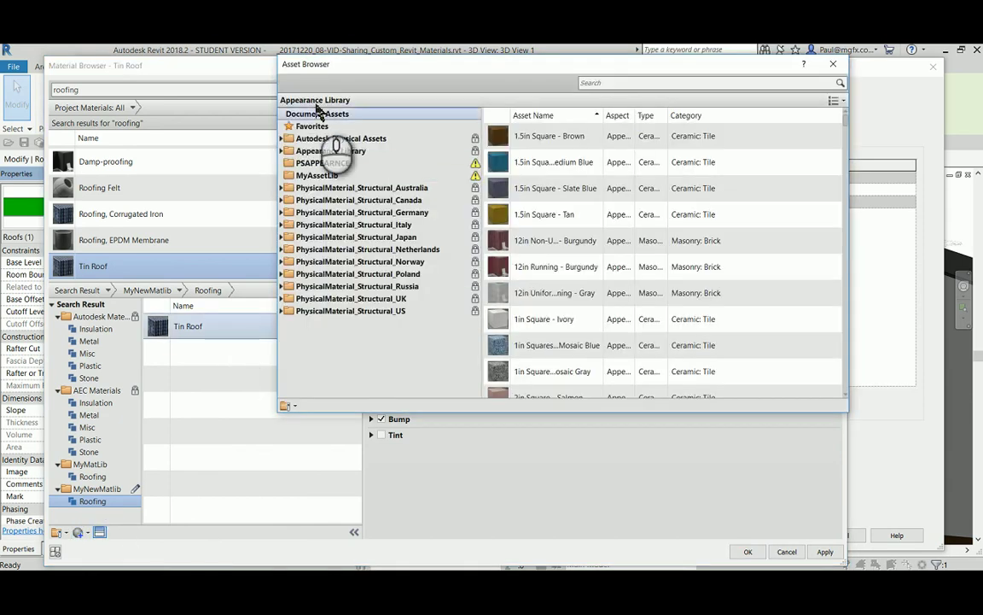
{"action": "left_click", "coordinate": [632, 82]}
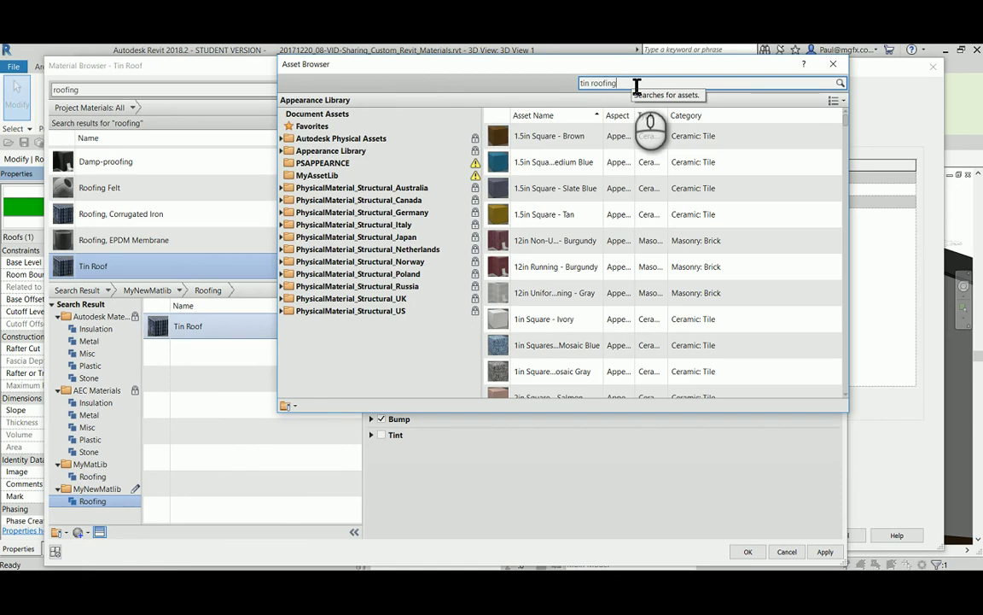
{"action": "type", "text": "tin roofing"}
{"action": "key", "text": "Return"}
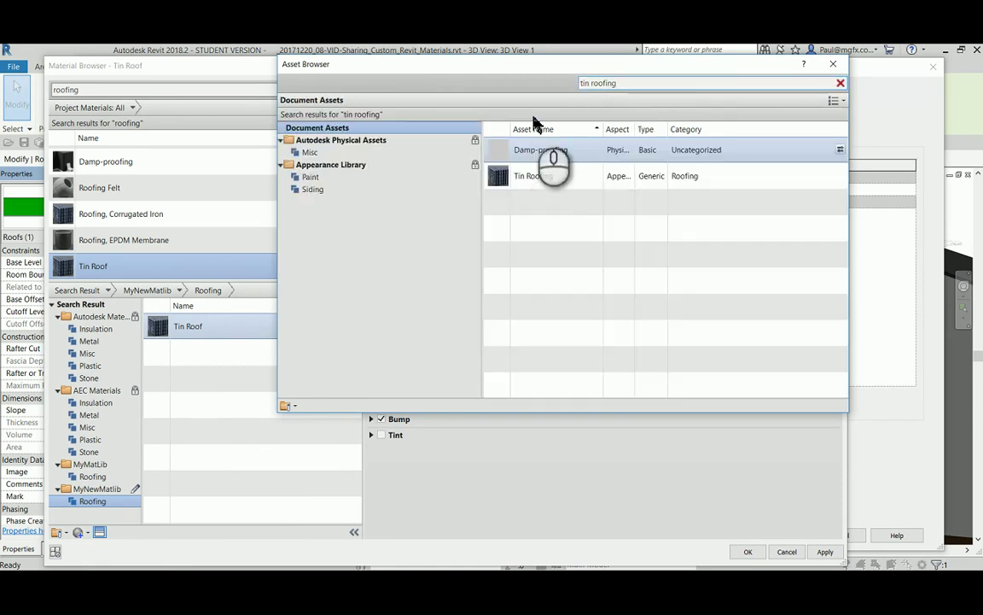
{"action": "left_click", "coordinate": [539, 176]}
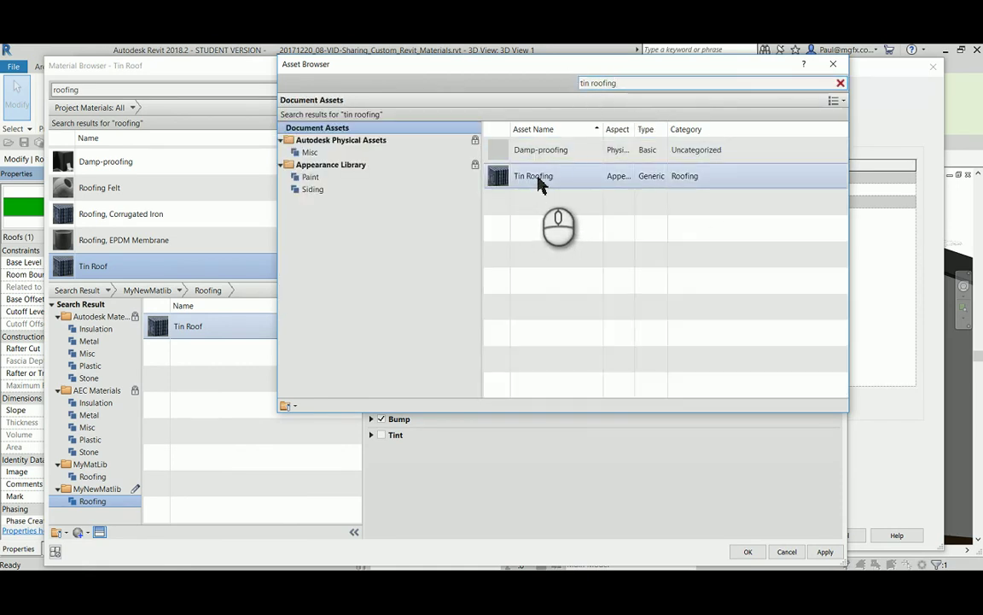
{"action": "left_click", "coordinate": [288, 407]}
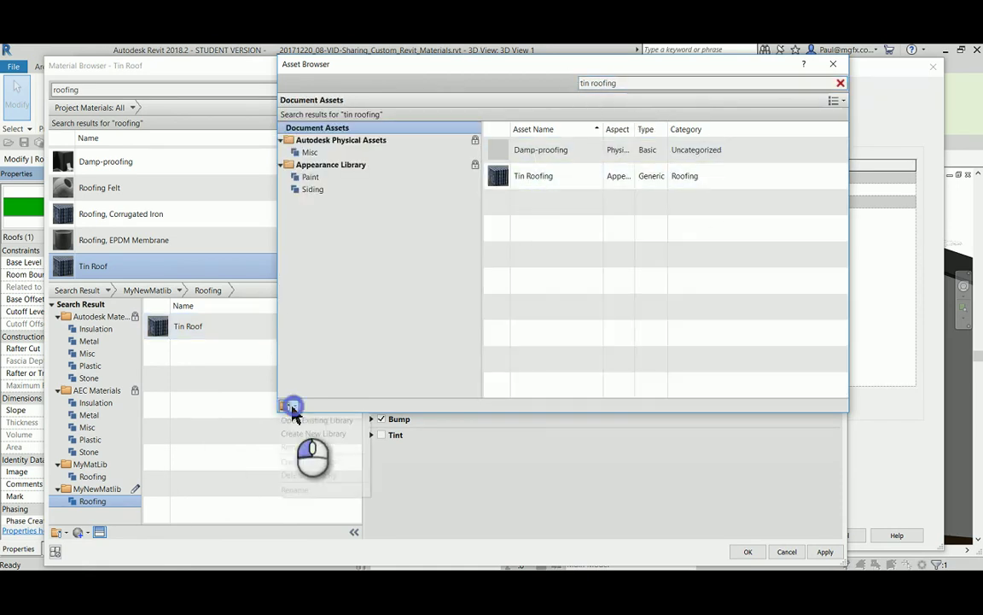
Step: Save a new empty asset library as MyNewAssetLibrary in the Materials folder
{"action": "left_click", "coordinate": [330, 434]}
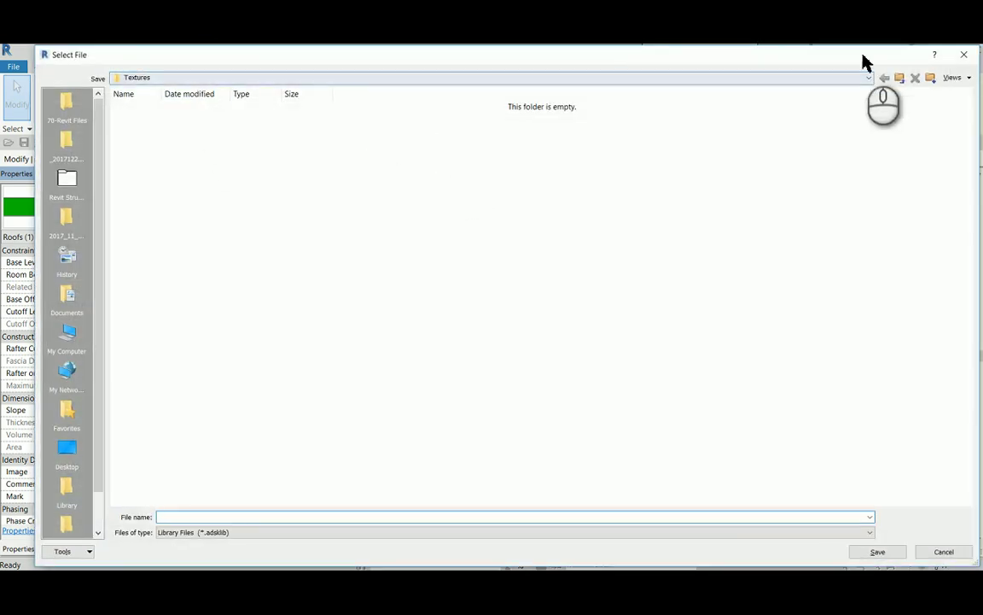
{"action": "left_click", "coordinate": [899, 78]}
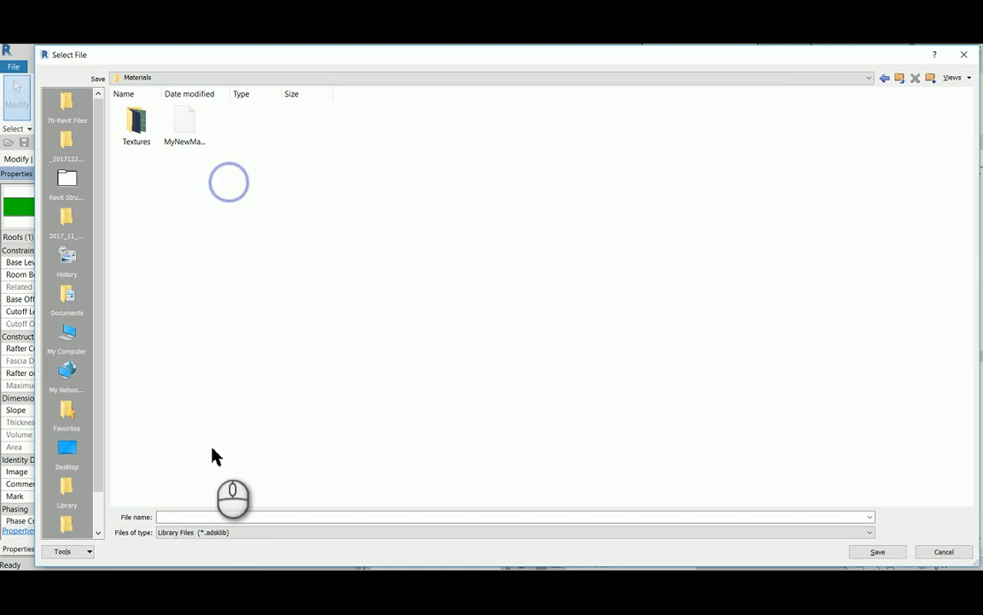
{"action": "left_click", "coordinate": [192, 516]}
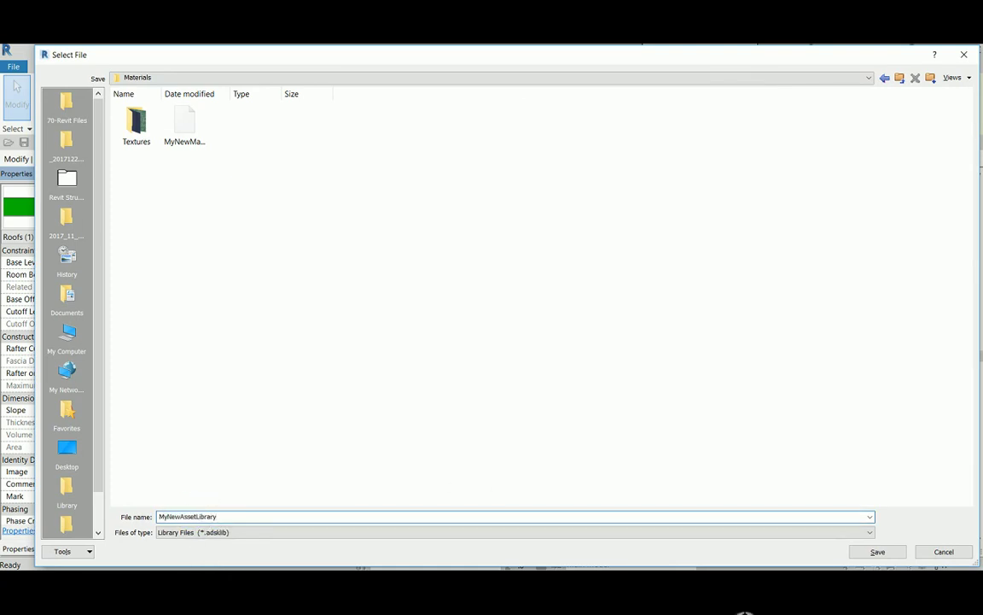
{"action": "left_click", "coordinate": [879, 551]}
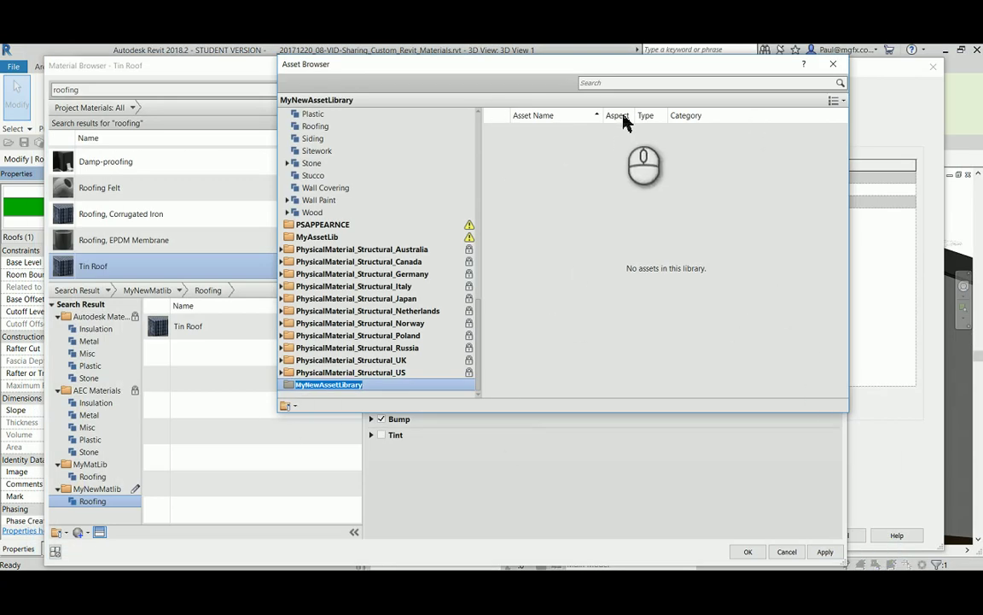
Step: Add a new category named Roofing to MyNewAssetLibrary
{"action": "left_click", "coordinate": [620, 84]}
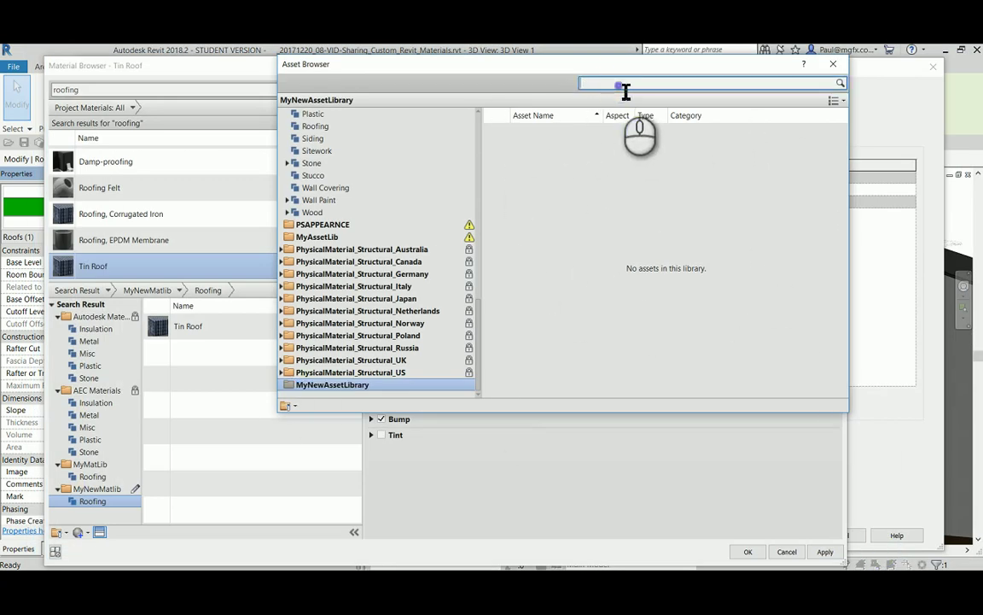
{"action": "right_click", "coordinate": [355, 385]}
{"action": "left_click", "coordinate": [398, 390]}
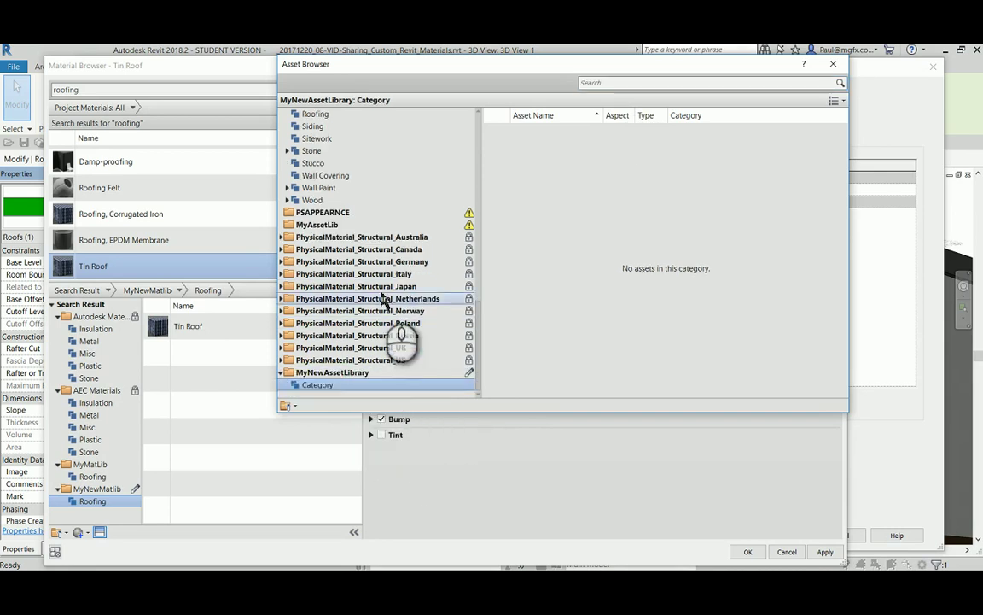
{"action": "right_click", "coordinate": [340, 389]}
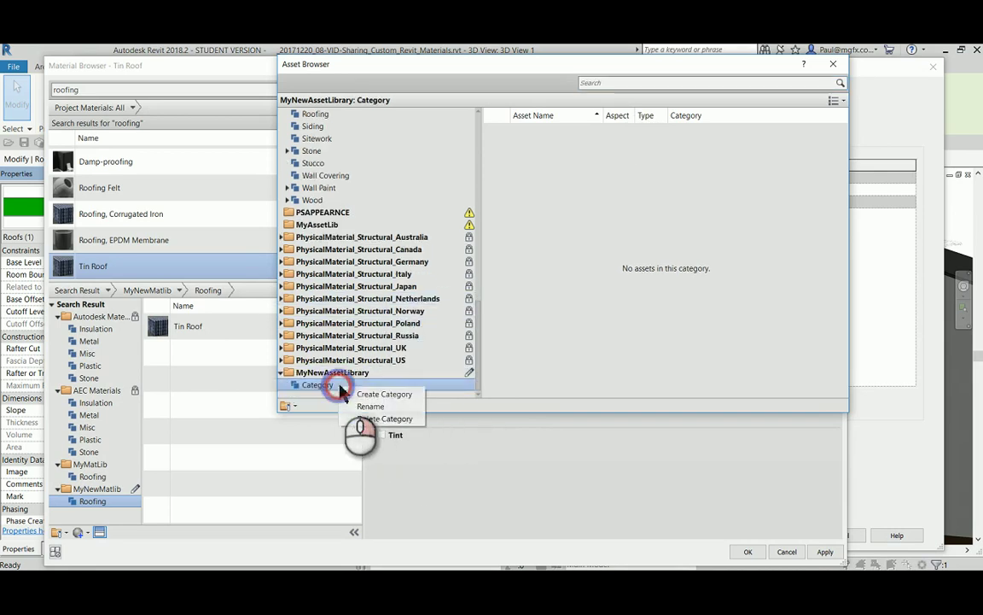
{"action": "left_click", "coordinate": [384, 408]}
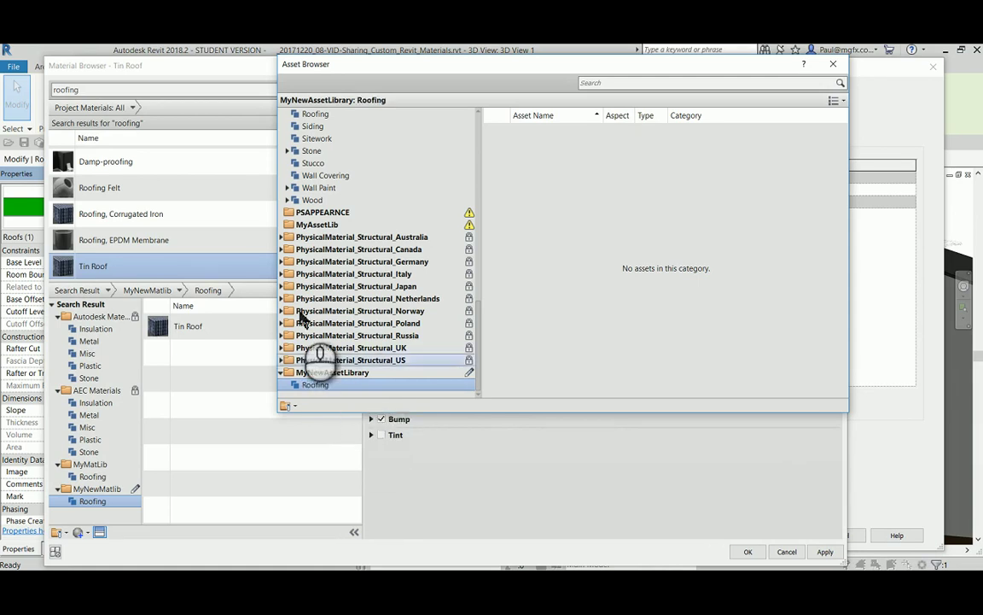
{"action": "left_click", "coordinate": [620, 85]}
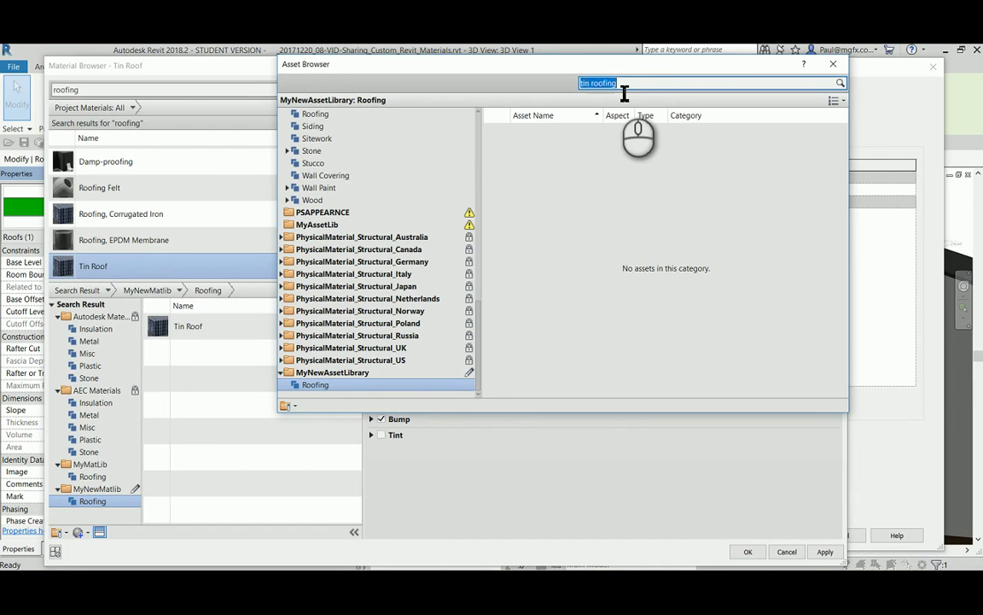
Step: Search 'tin roofing' and add the Tin Roofing asset to MyNewAssetLibrary's Roofing category
{"action": "key", "text": "Return"}
{"action": "right_click", "coordinate": [530, 176]}
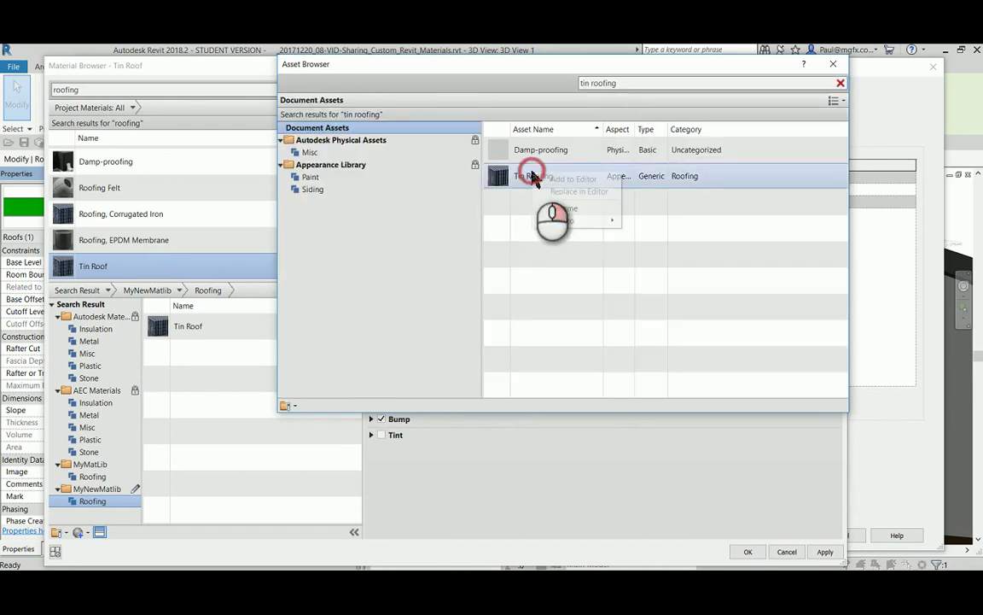
{"action": "mouse_move", "coordinate": [586, 221]}
{"action": "left_click", "coordinate": [663, 235]}
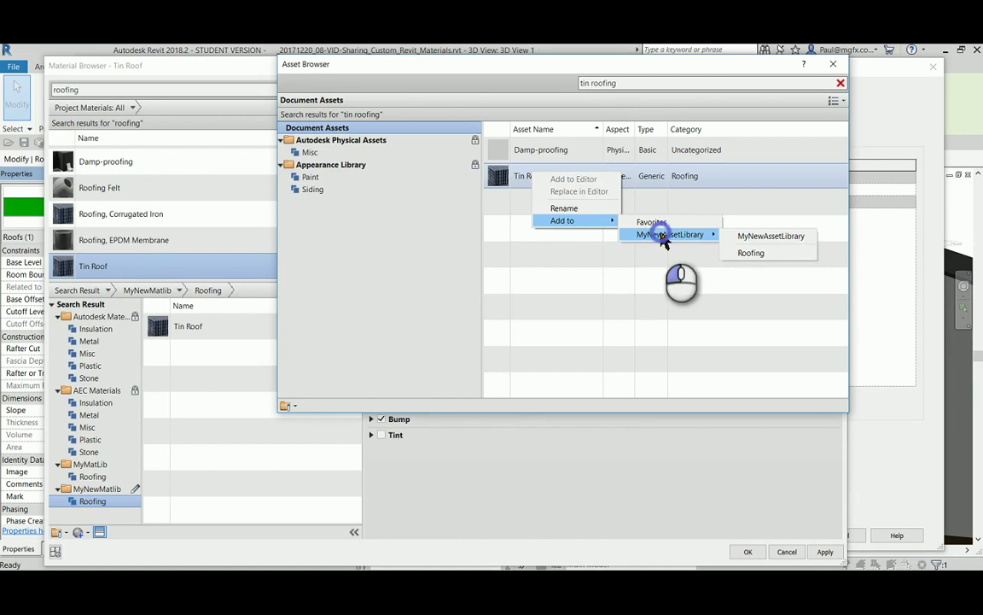
{"action": "left_click", "coordinate": [755, 253]}
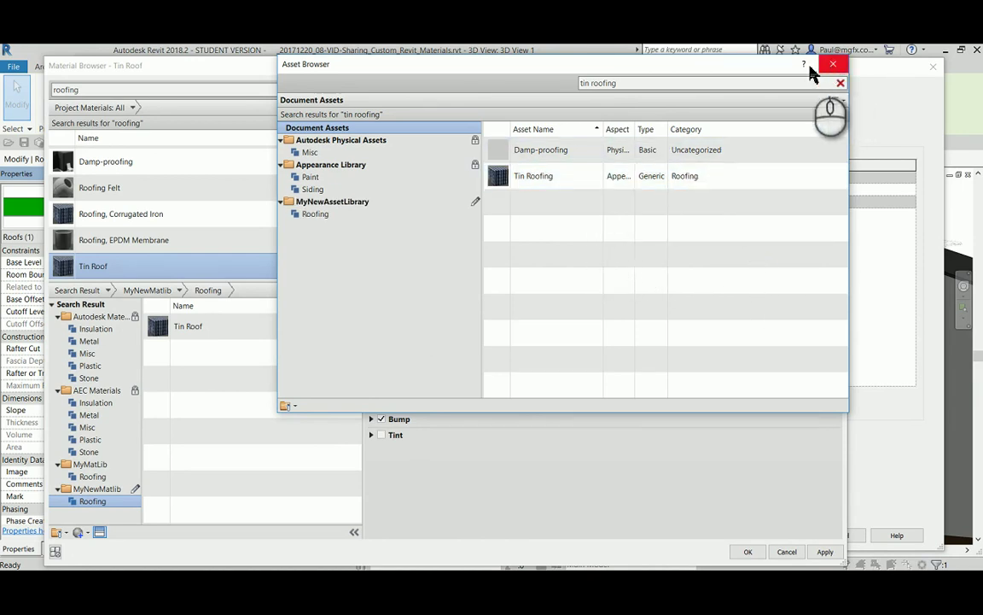
{"action": "left_click", "coordinate": [835, 66]}
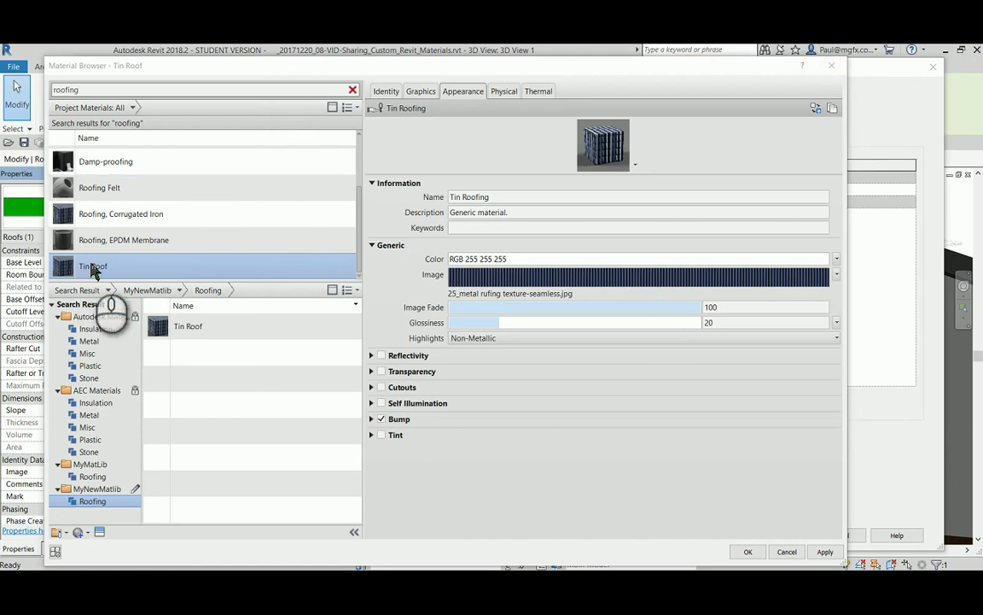
Step: Add Tin Roof to MyNewMatlib's Roofing category, replacing the existing copy
{"action": "right_click", "coordinate": [137, 264]}
{"action": "mouse_move", "coordinate": [193, 318]}
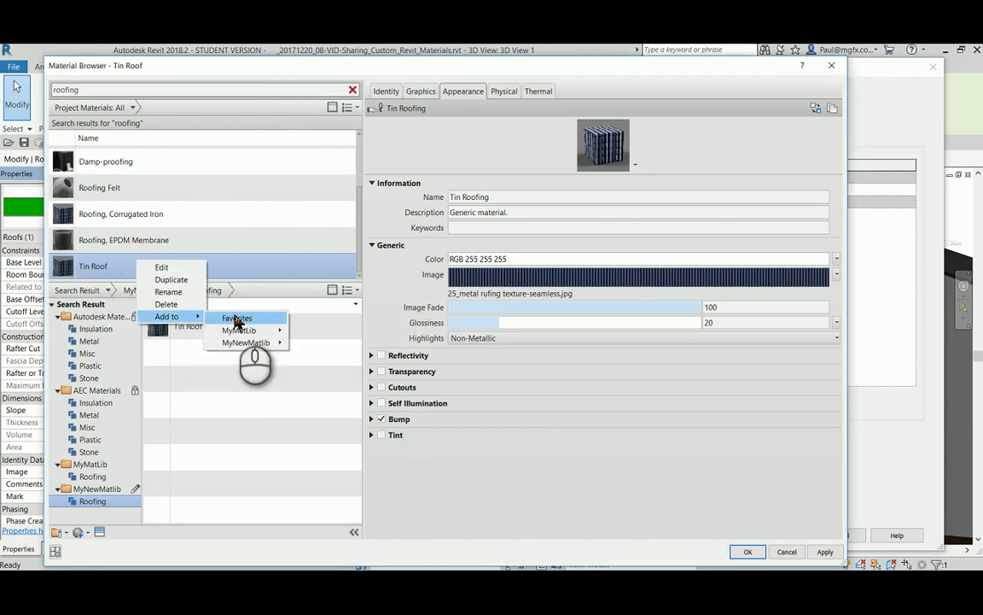
{"action": "mouse_move", "coordinate": [259, 357]}
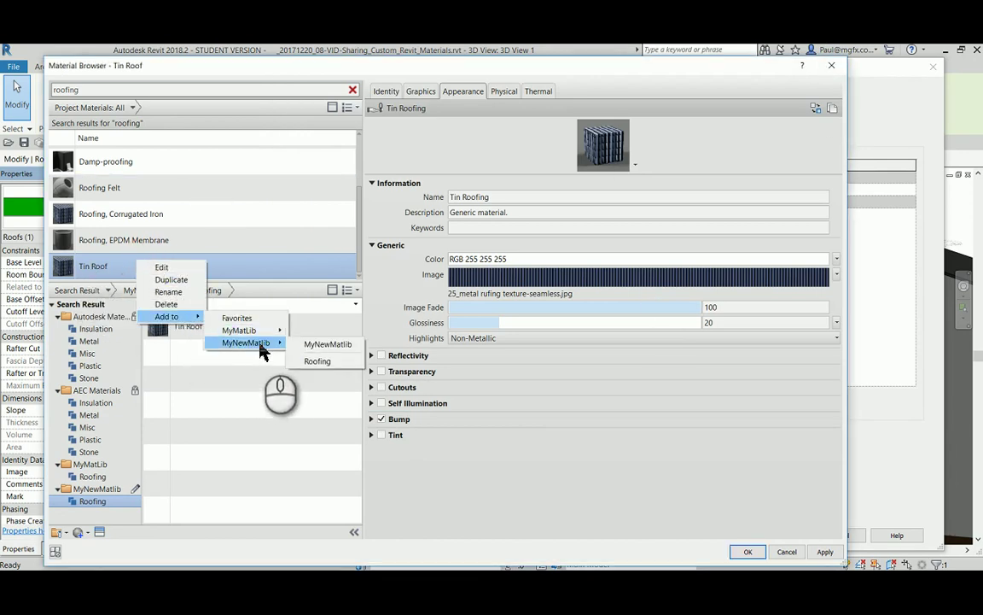
{"action": "left_click", "coordinate": [318, 361]}
{"action": "left_click", "coordinate": [412, 335]}
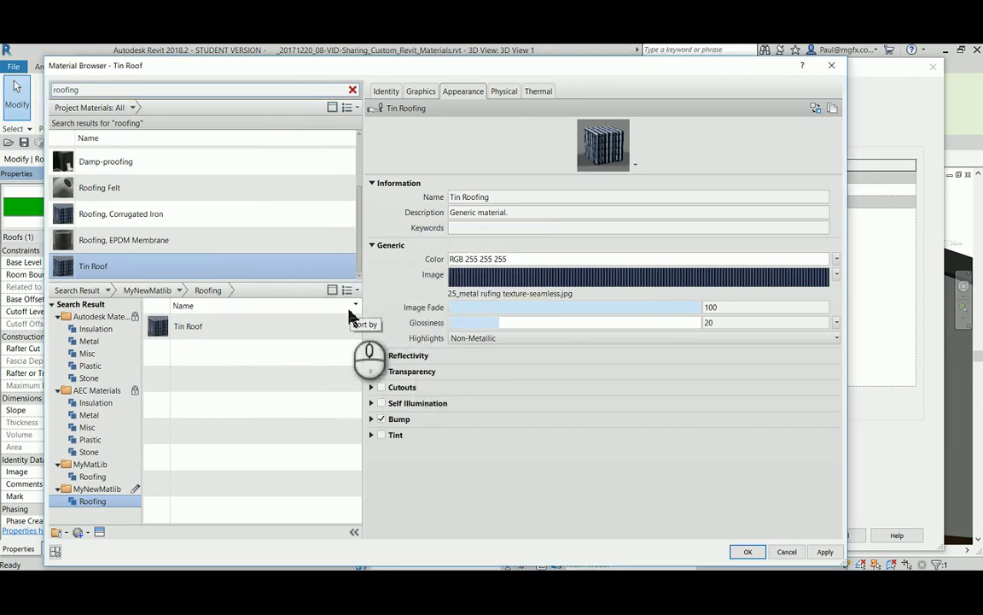
{"action": "left_click", "coordinate": [350, 321]}
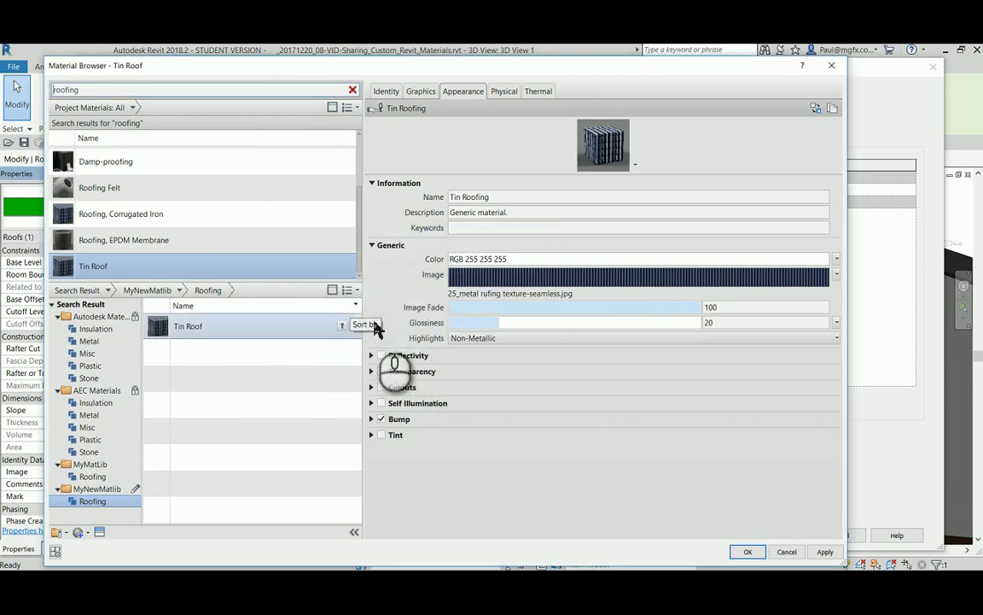
Step: Accept Tin Roof through the Material Browser, Edit Assembly and Type Properties dialogs
{"action": "left_click", "coordinate": [749, 553]}
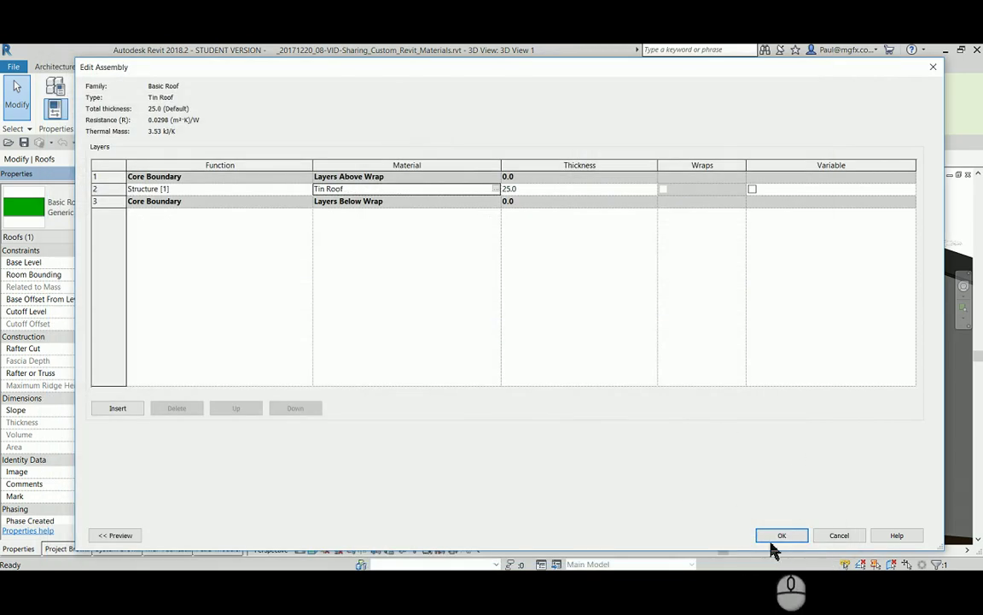
{"action": "left_click", "coordinate": [777, 536]}
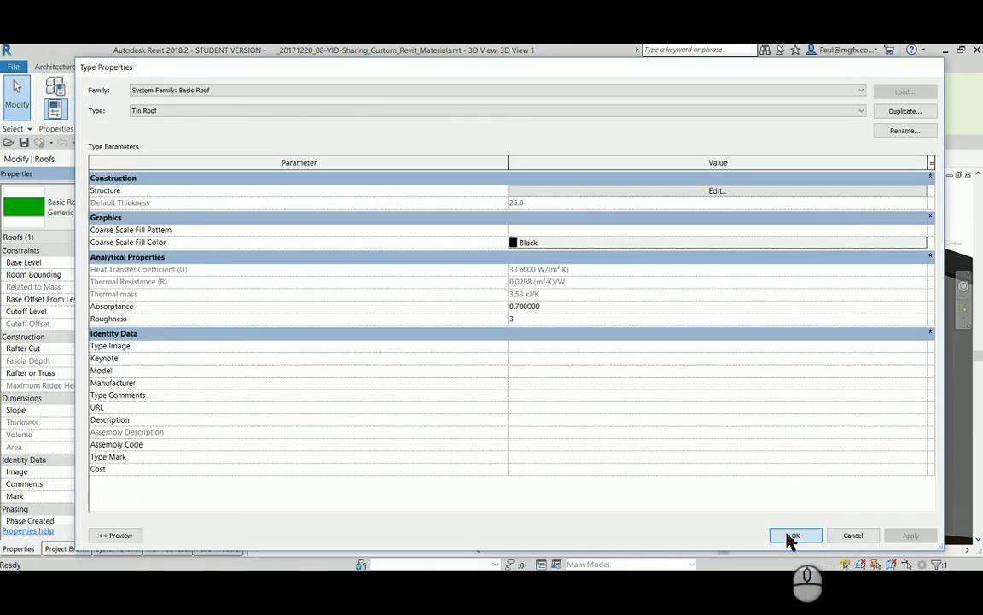
{"action": "left_click", "coordinate": [792, 535]}
{"action": "left_click", "coordinate": [547, 222]}
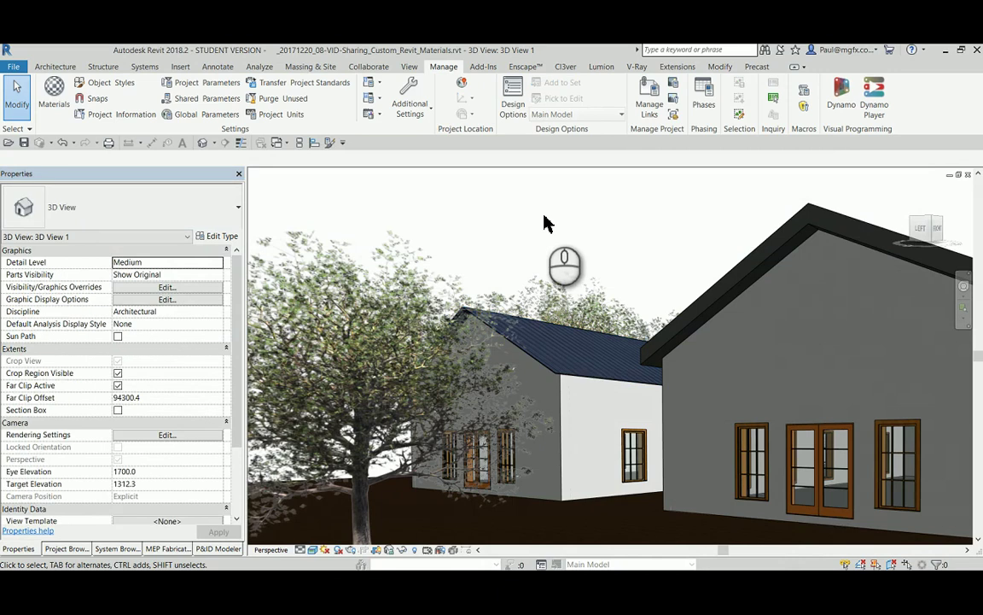
Step: Zoom into the roof edge to inspect the corrugated tin texture, then zoom back out
{"action": "scroll", "coordinate": [562, 373], "scroll_direction": "up", "scroll_amount": 4}
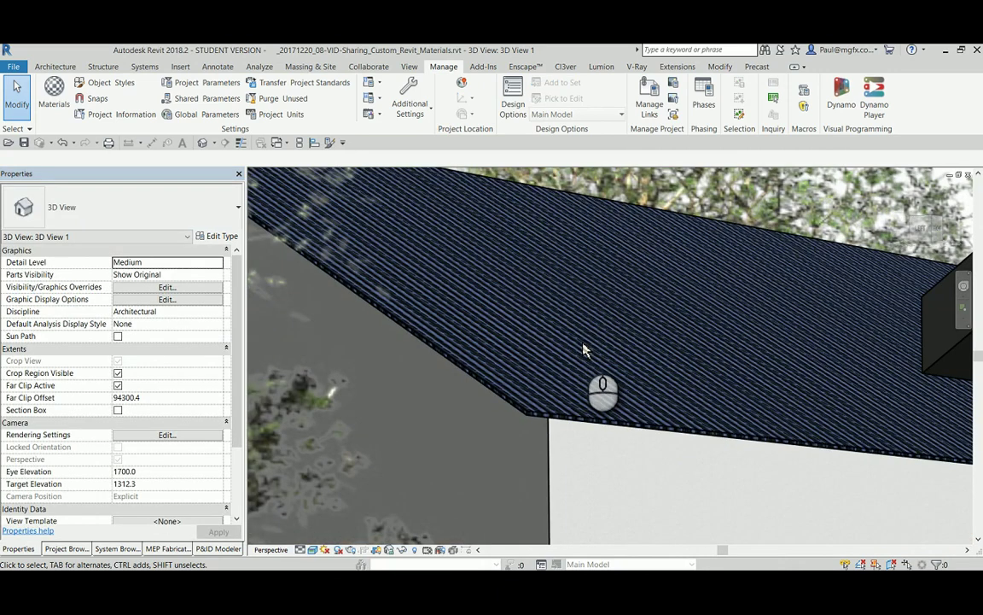
{"action": "scroll", "coordinate": [584, 348], "scroll_direction": "down", "scroll_amount": 4}
{"action": "scroll", "coordinate": [586, 345], "scroll_direction": "down", "scroll_amount": 5}
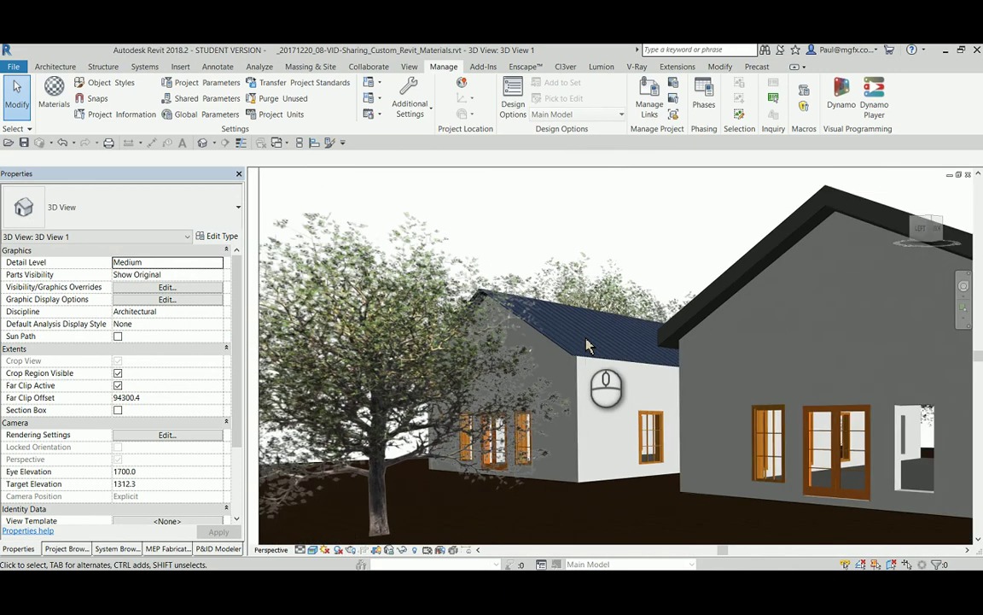
{"action": "scroll", "coordinate": [586, 345], "scroll_direction": "down", "scroll_amount": 1}
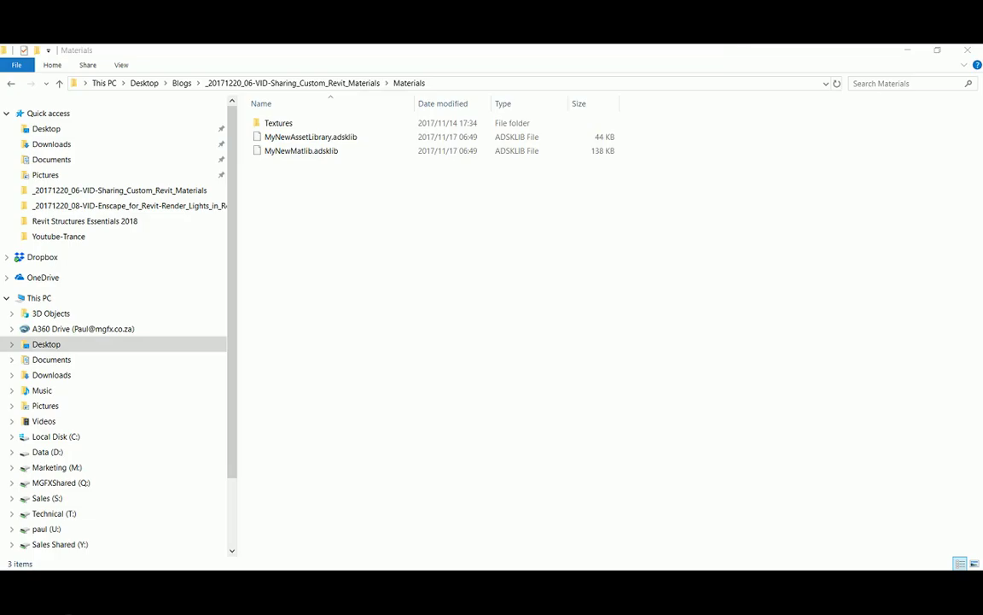
Step: Look over the roofing and marble JPGs in the Textures folder, then return to Revit
{"action": "double_click", "coordinate": [293, 124]}
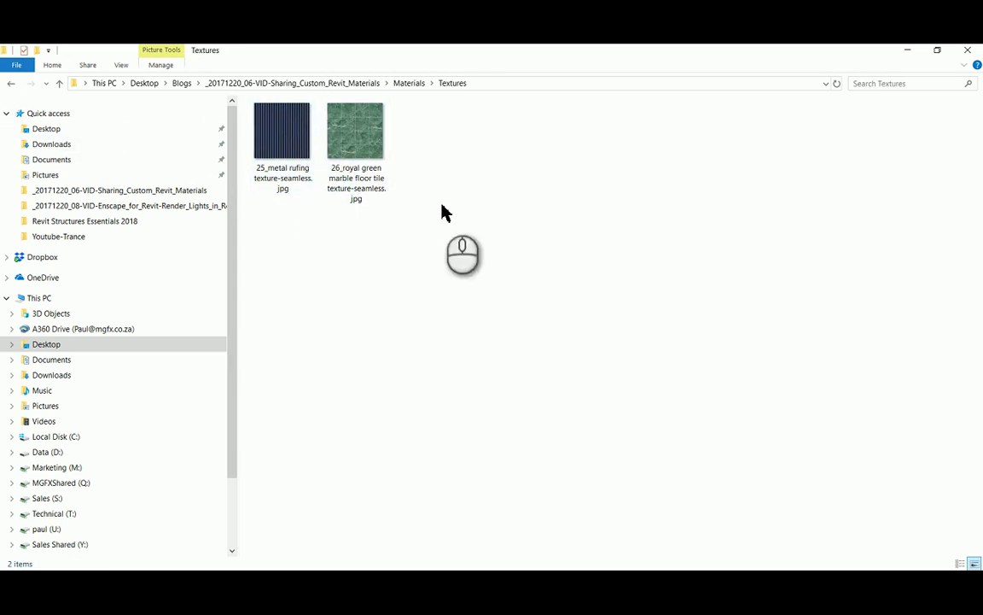
{"action": "left_click", "coordinate": [58, 84]}
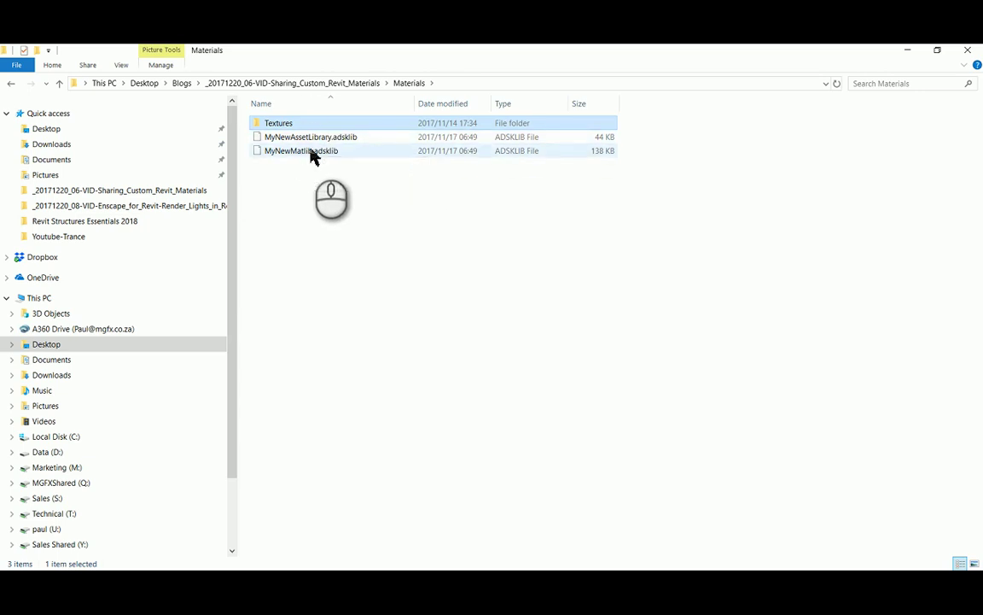
{"action": "left_click", "coordinate": [333, 205]}
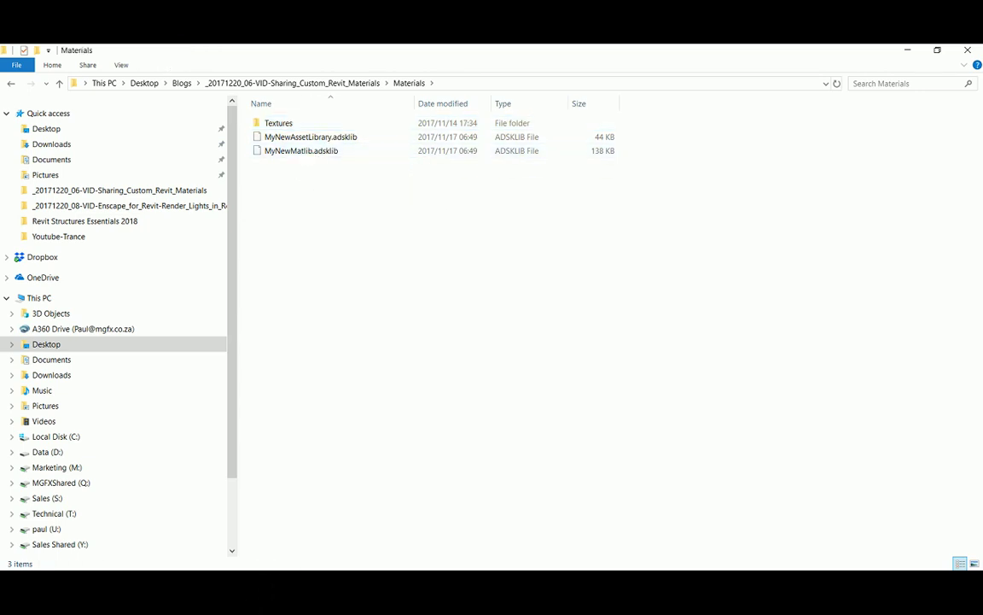
{"action": "mouse_move", "coordinate": [175, 593]}
{"action": "left_click", "coordinate": [175, 522]}
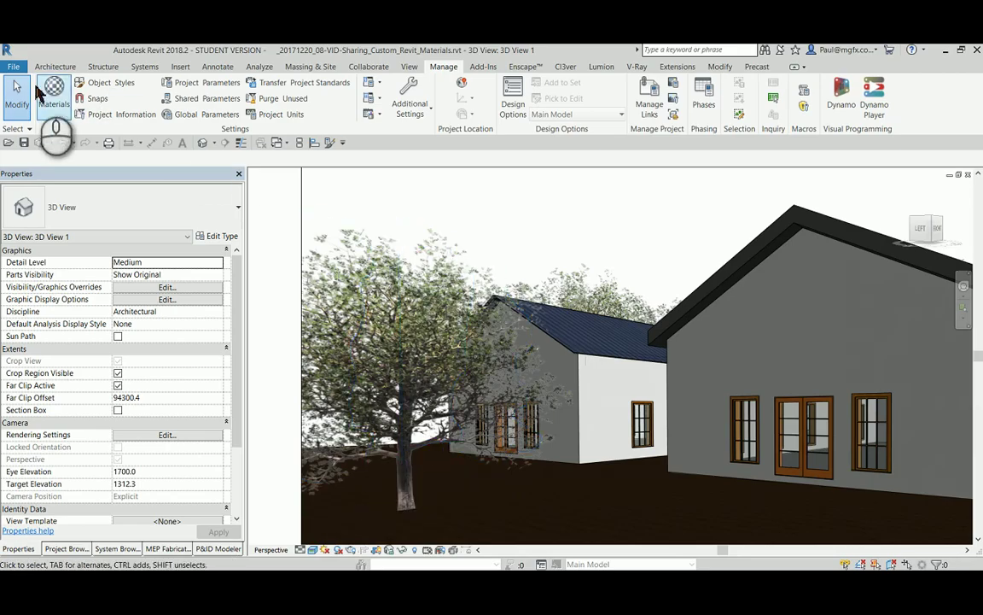
Step: Add Materials\Textures as an additional render appearance path in the Rendering options
{"action": "left_click", "coordinate": [14, 67]}
{"action": "left_click", "coordinate": [200, 475]}
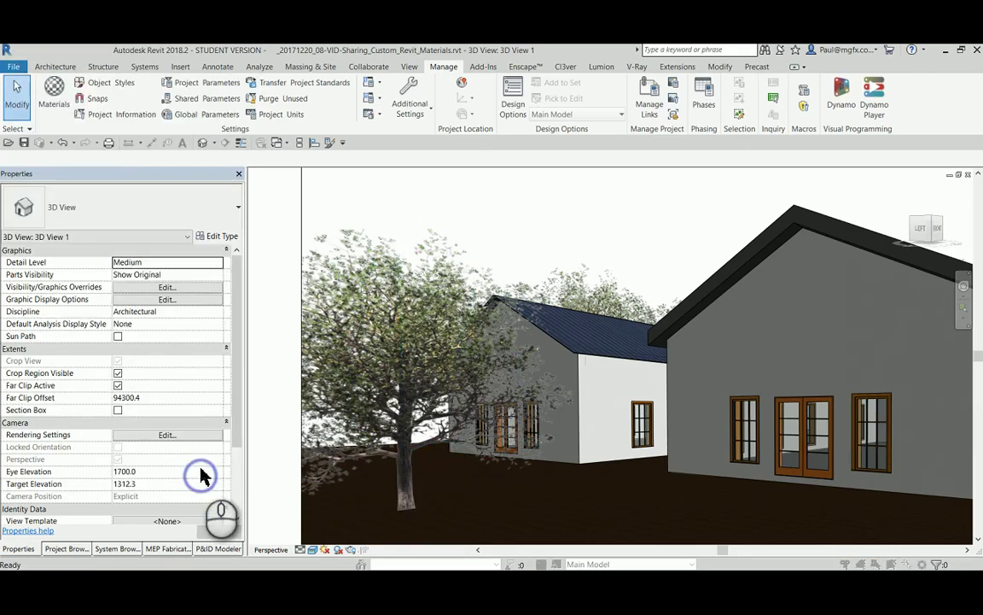
{"action": "left_click", "coordinate": [155, 226]}
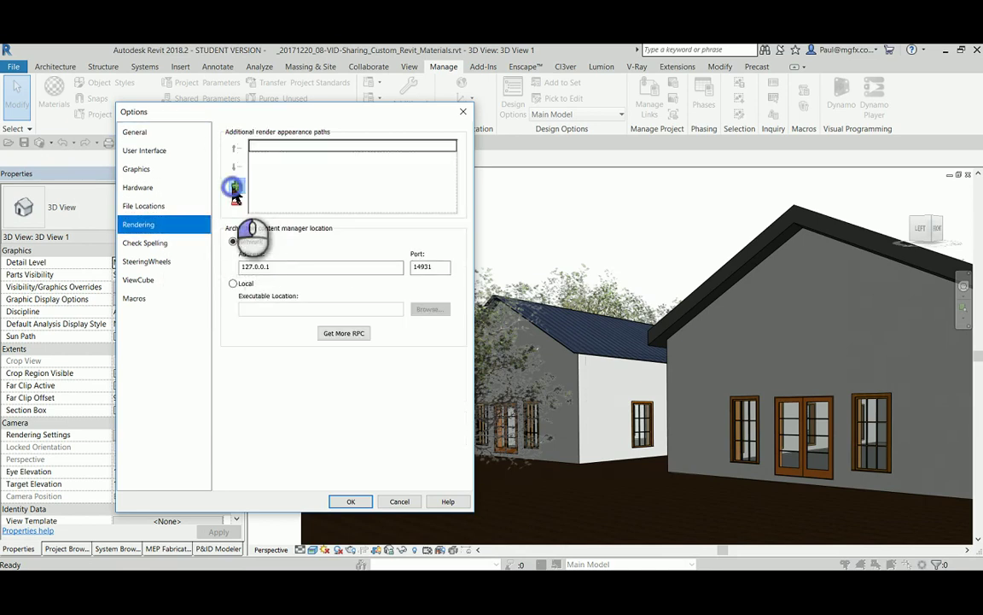
{"action": "left_click", "coordinate": [363, 152]}
{"action": "left_click", "coordinate": [456, 157]}
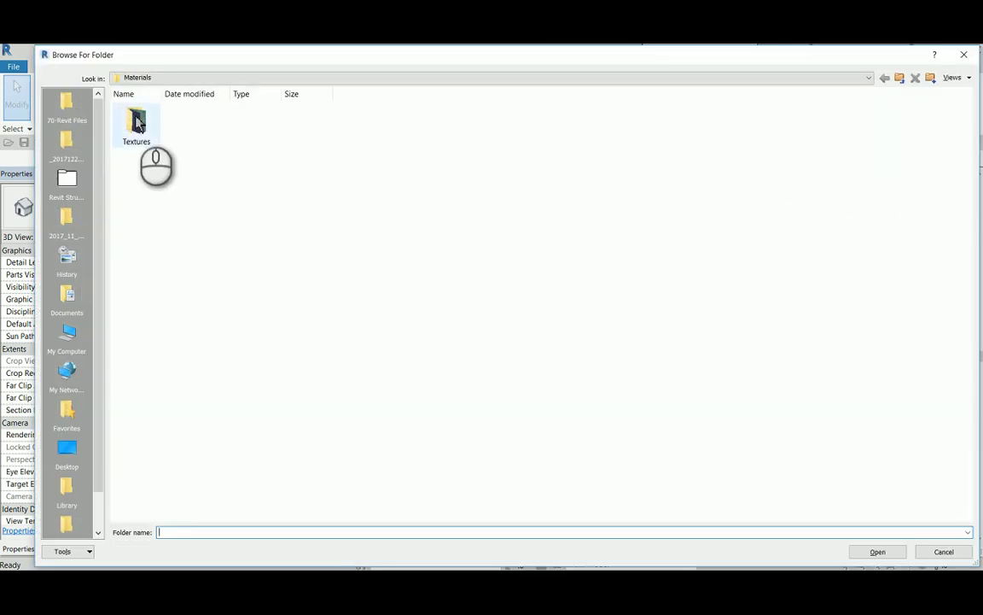
{"action": "double_click", "coordinate": [145, 122]}
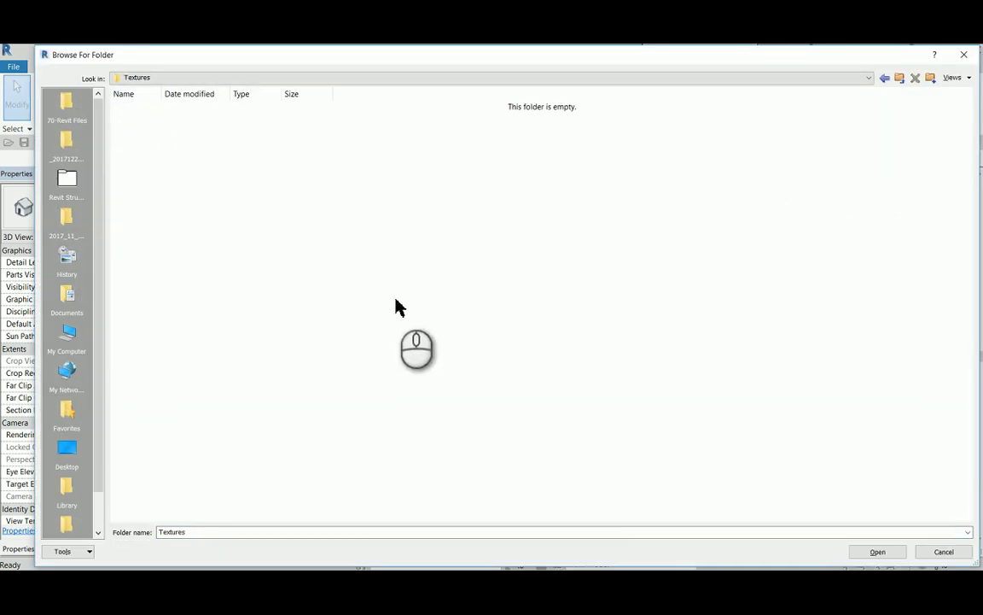
{"action": "left_click", "coordinate": [879, 552]}
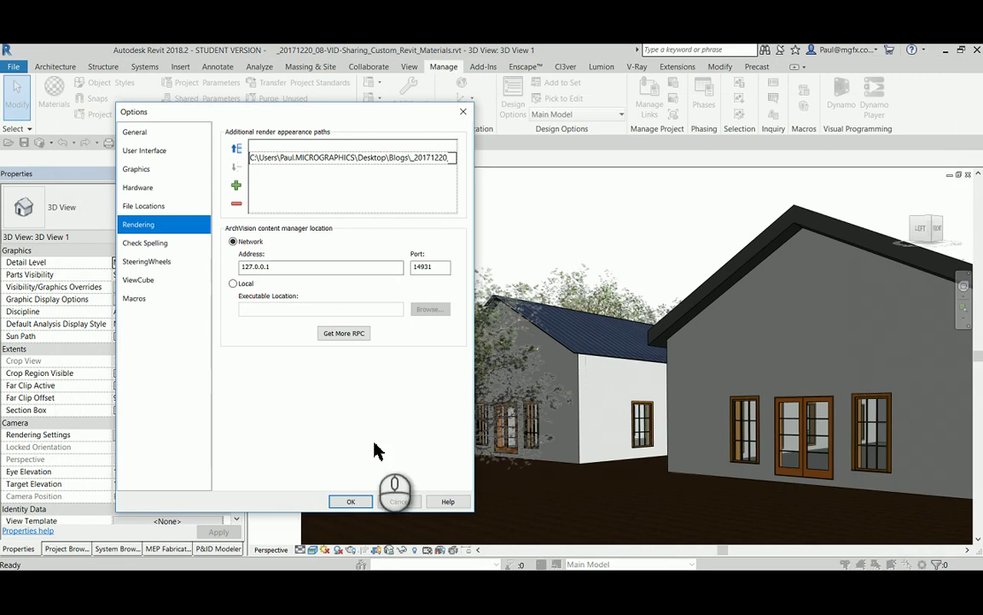
{"action": "left_click", "coordinate": [351, 502]}
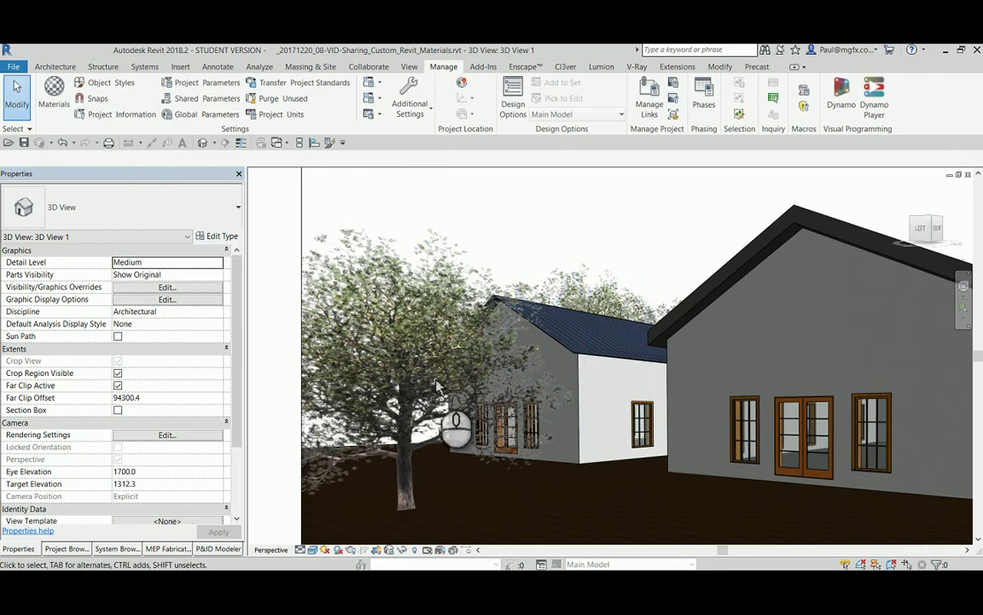
Step: Pan the 3D view to frame the house and its tin-roofed rear wing
{"action": "middle_click_drag", "start_coordinate": [527, 341], "coordinate": [602, 368]}
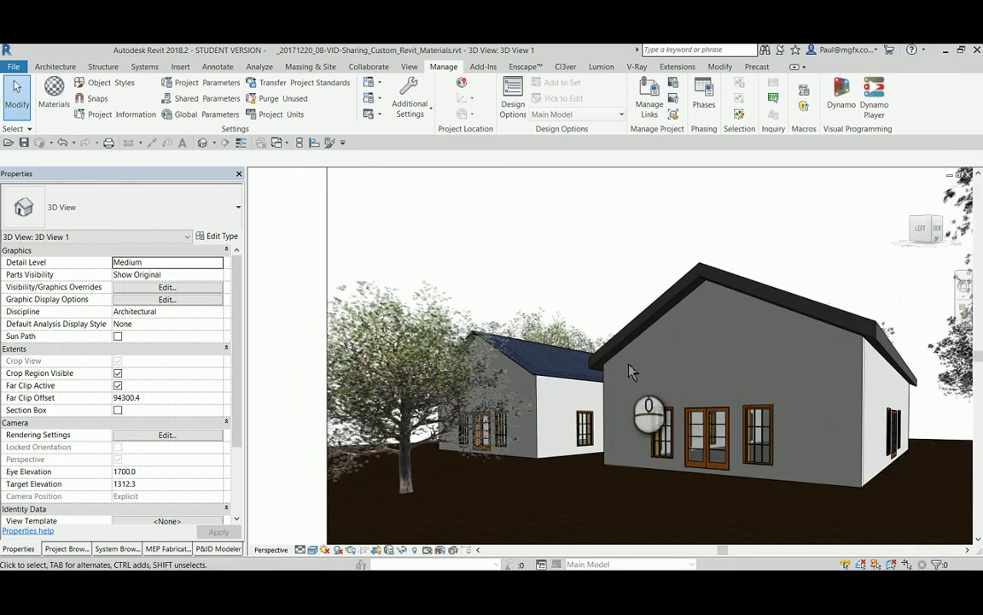